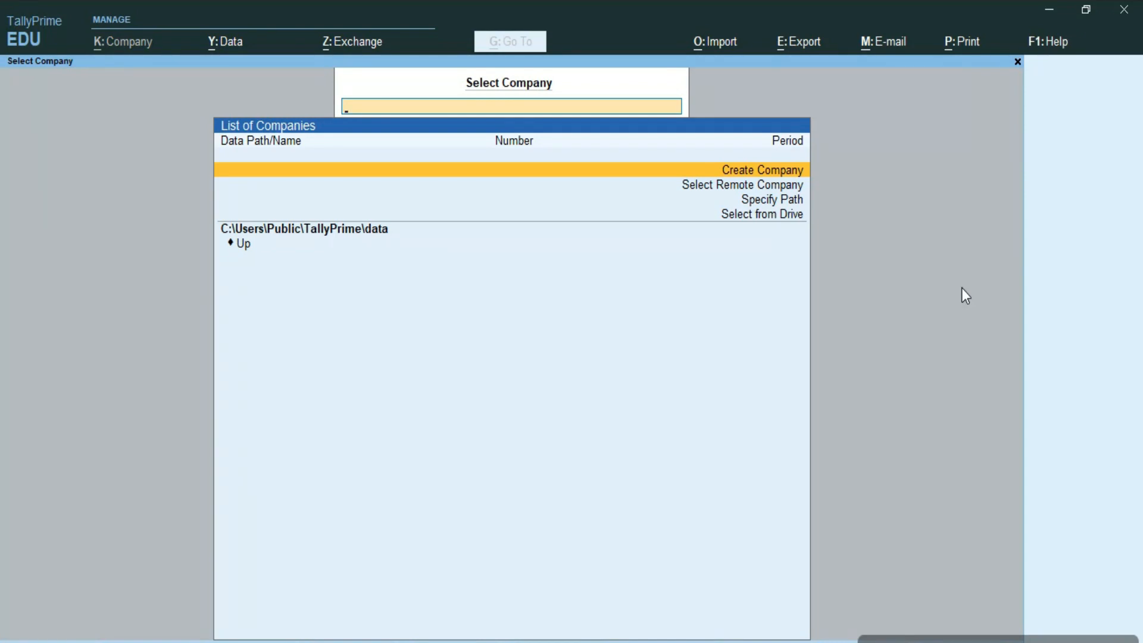
Step: Start creating a company named Software Tutorials and keep the same text as its mailing name
key(Return)
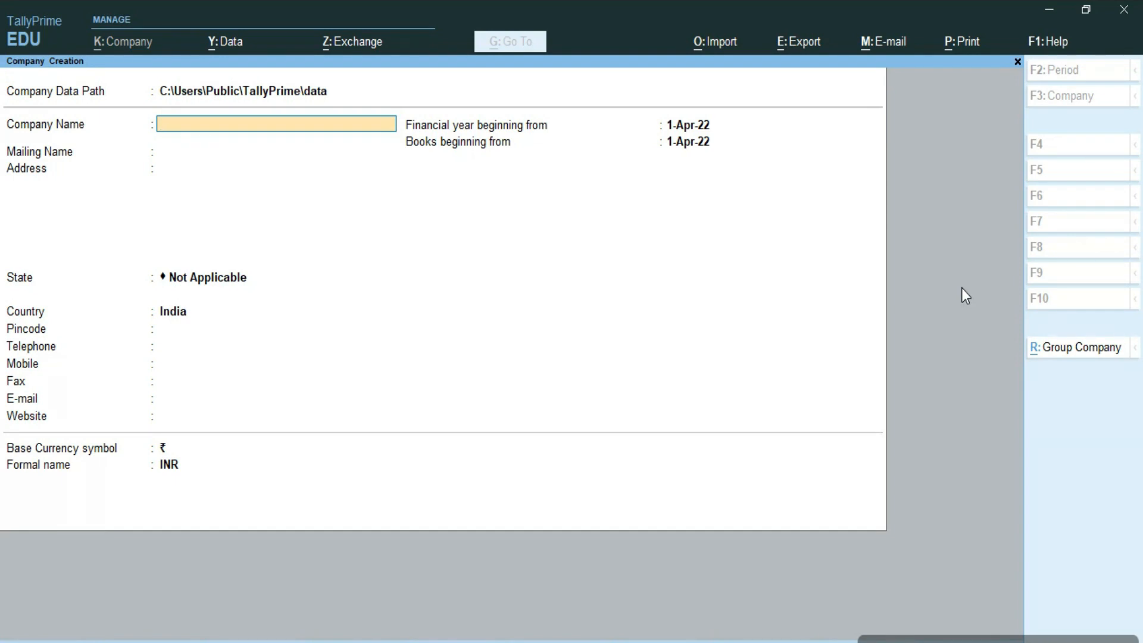
text(Softear)
key(BackSpace)
key(BackSpace)
text(ware tutorials)
key(Return)
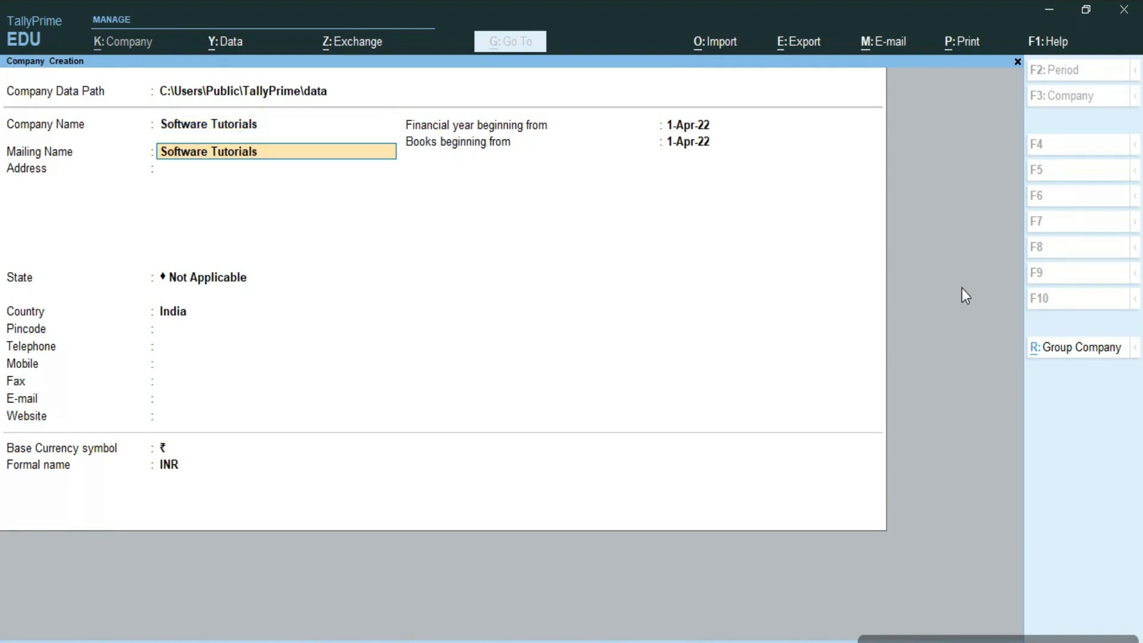
key(Return)
Step: Fill in the company's address, choose Uttar Pradesh as the state and enter the pincode
text(Meerut)
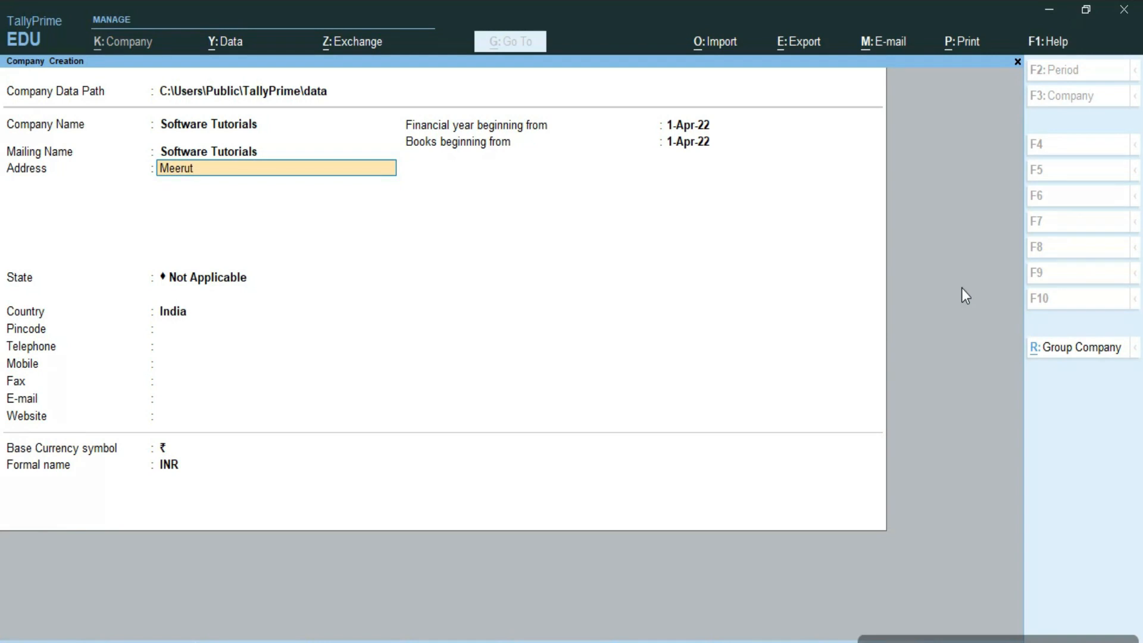
key(Return)
key(Return)
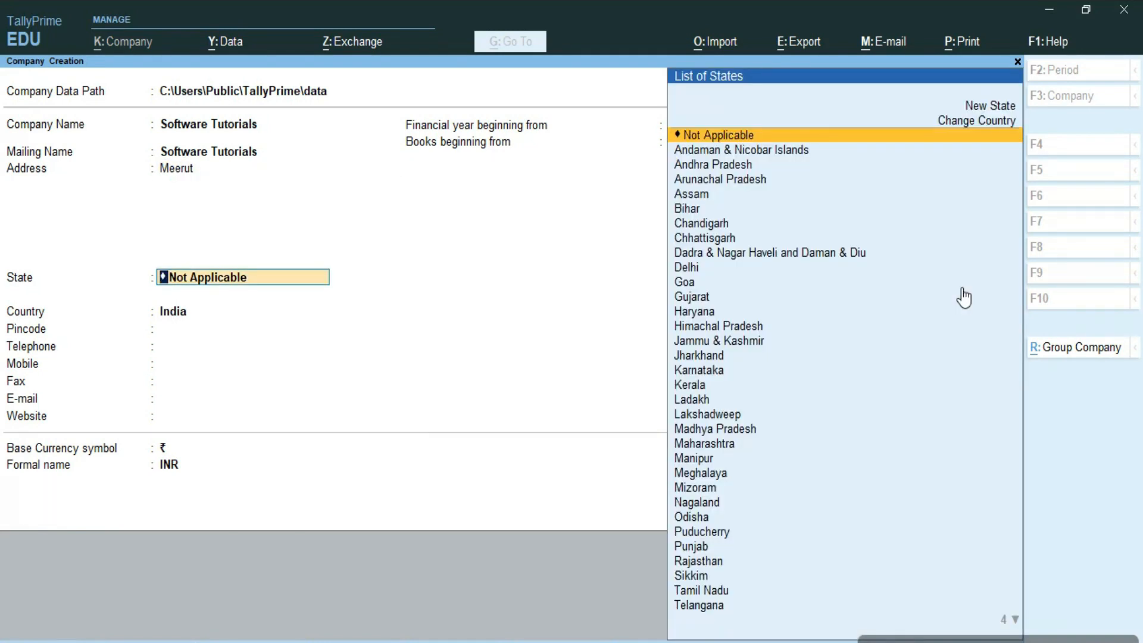
text(U)
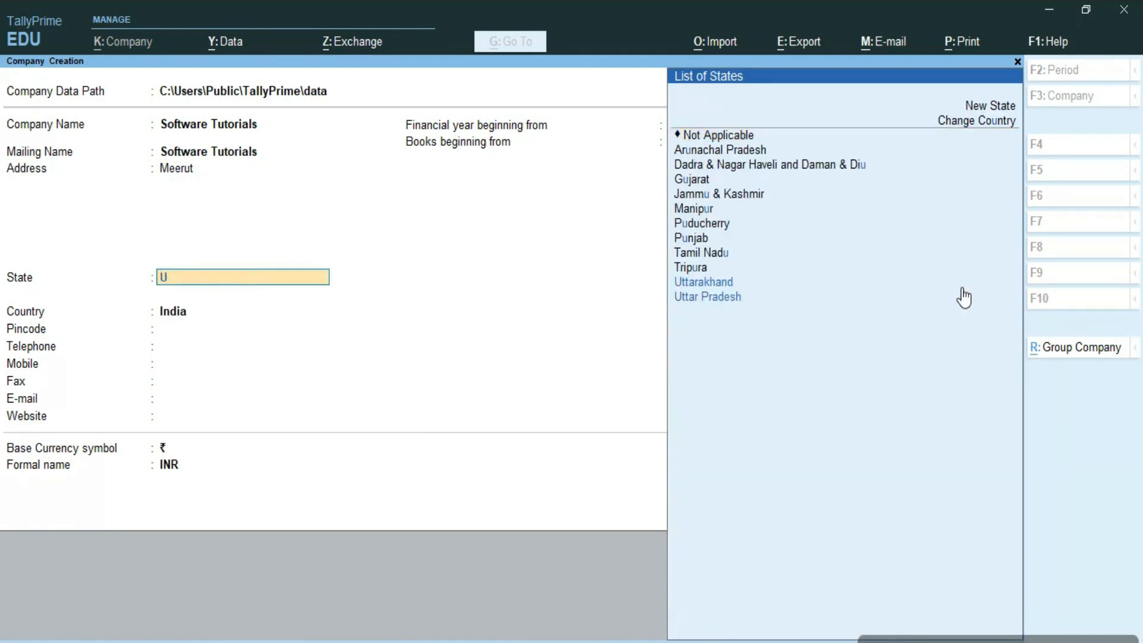
click(964, 296)
text(250001)
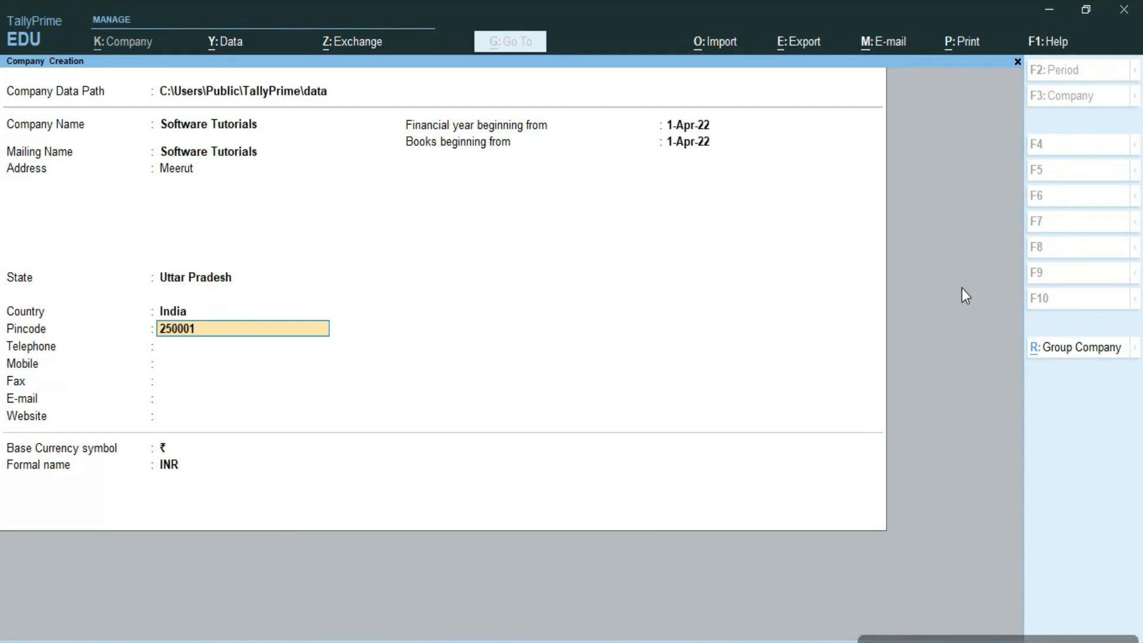
key(Return)
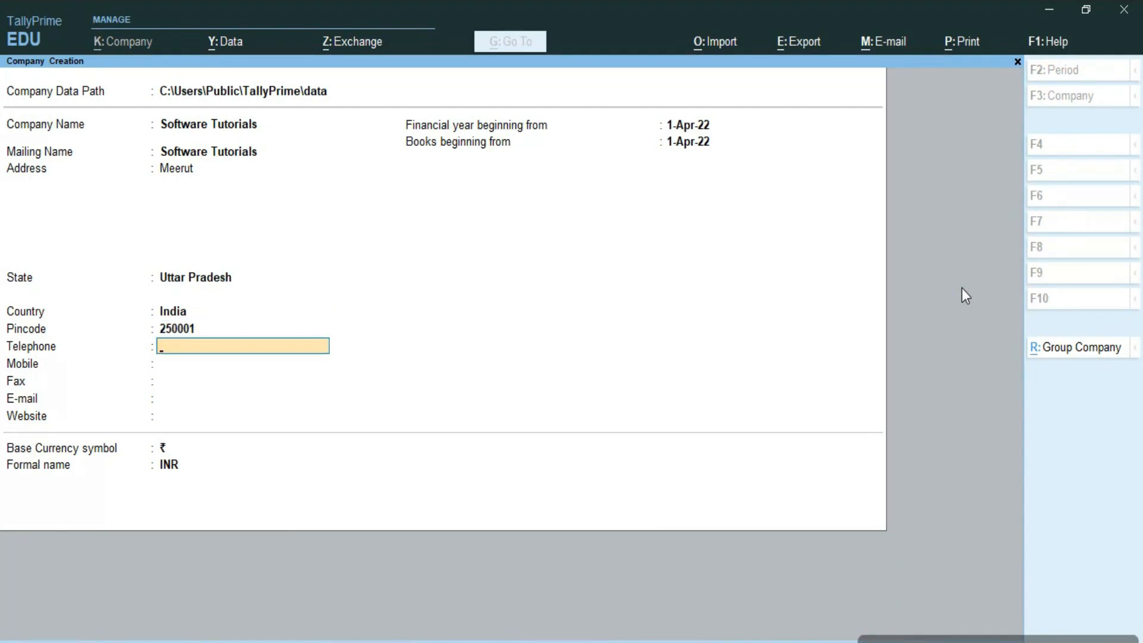
Step: Leave the contact fields blank, keep 1-Apr-22 for both start dates and INR as currency, and save the company
key(Return)
key(Return)
key(Return)
key(Return)
key(Return)
key(Return)
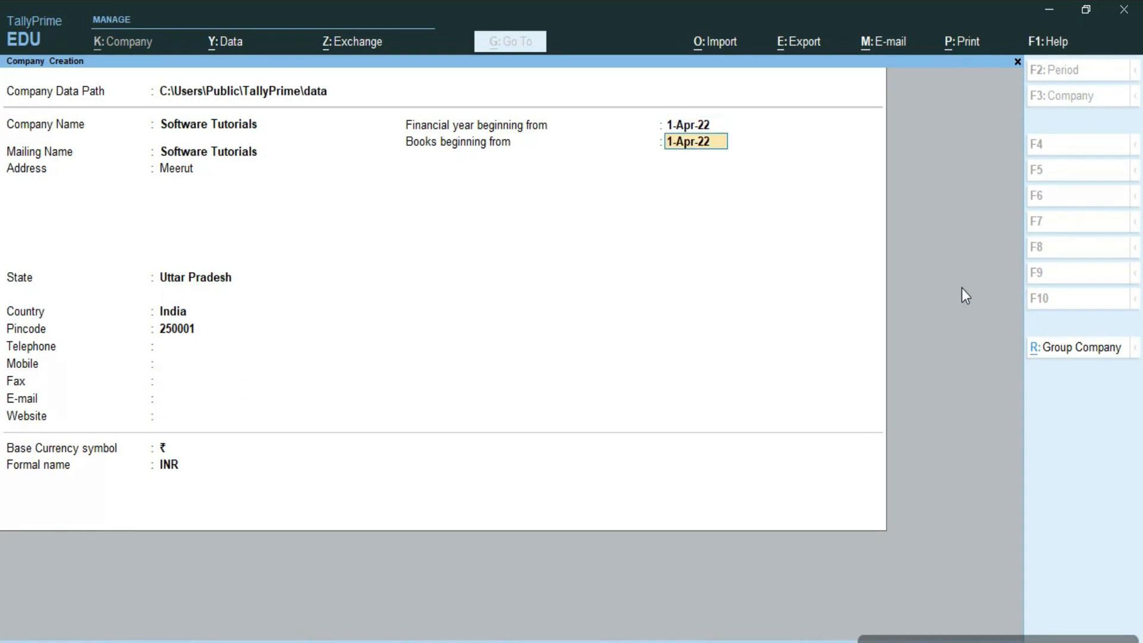
key(Return)
key(Return)
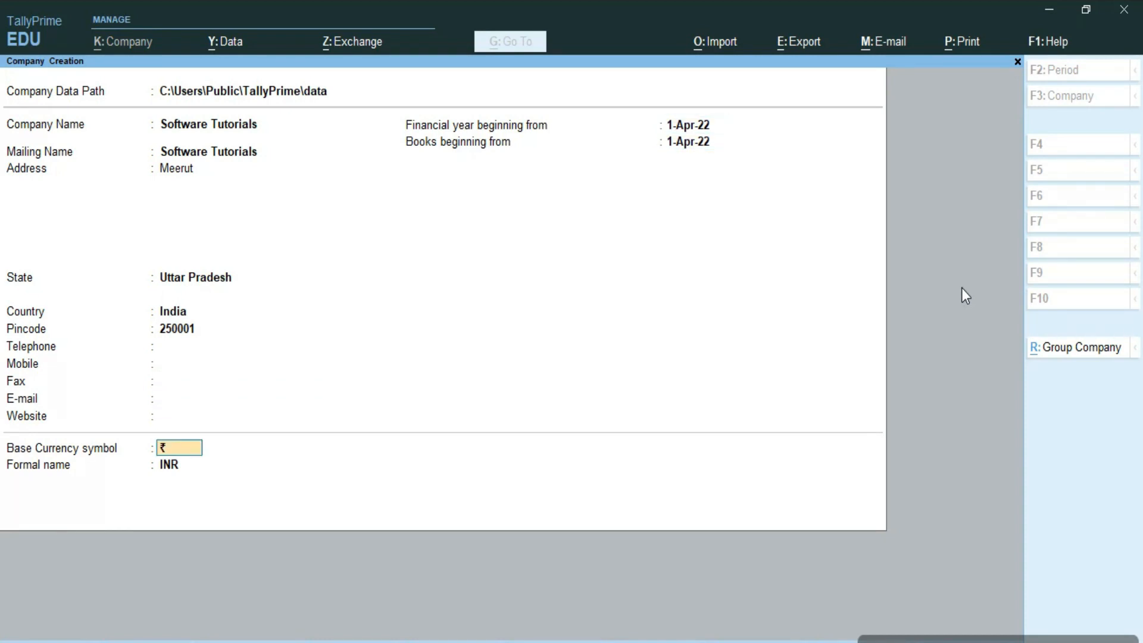
key(Return)
key(Return)
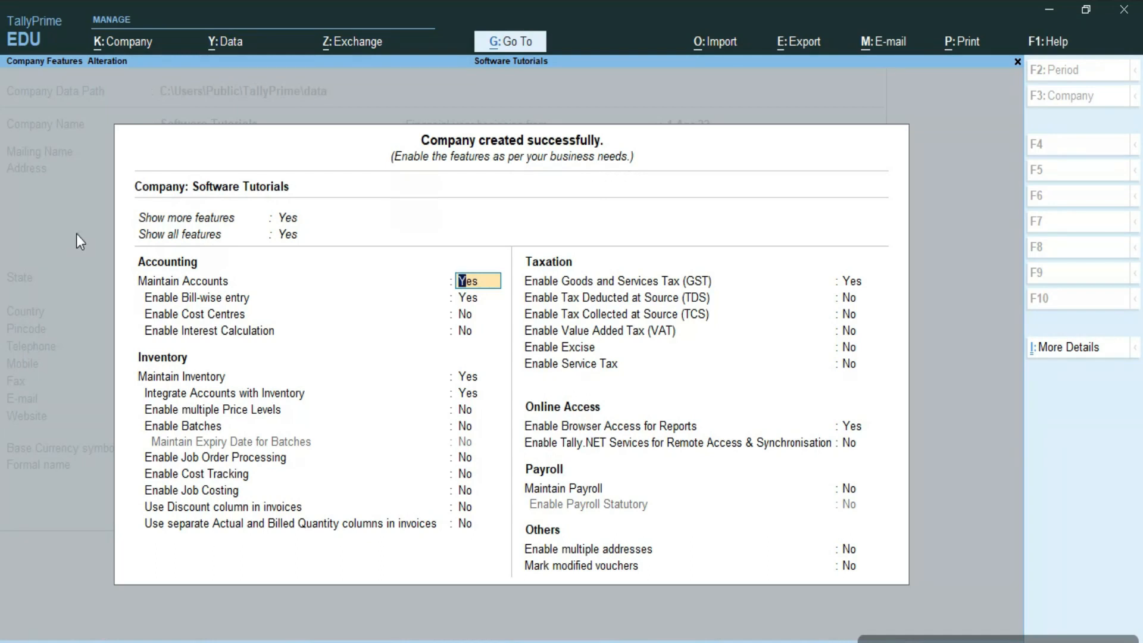
Step: Switch Show more features to No and back to Yes in the company features
click(278, 219)
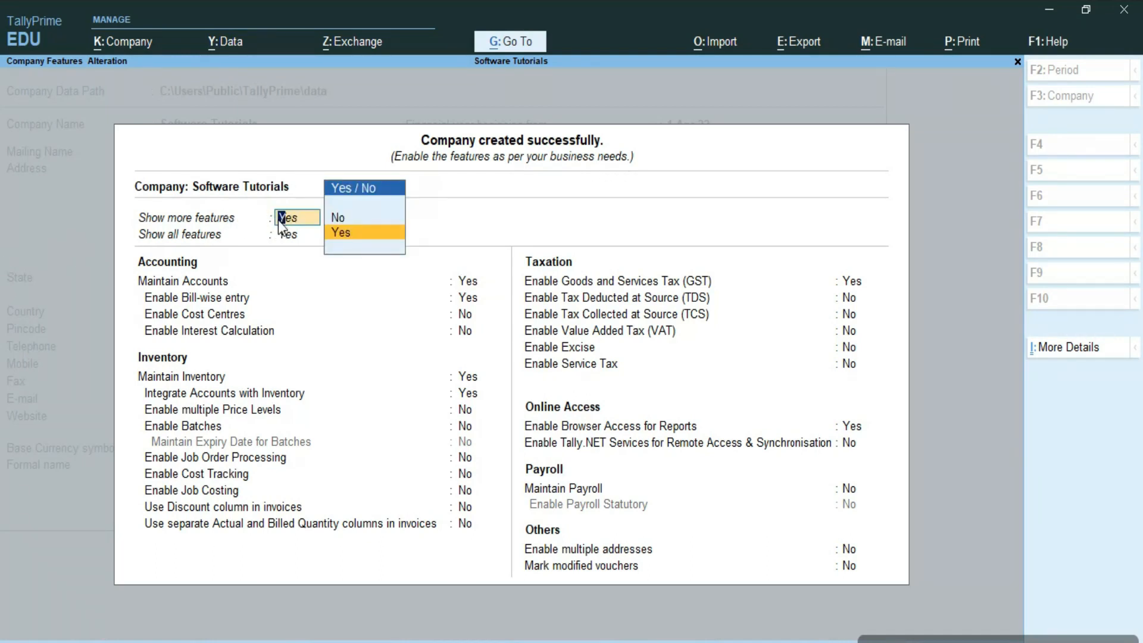
key(Up)
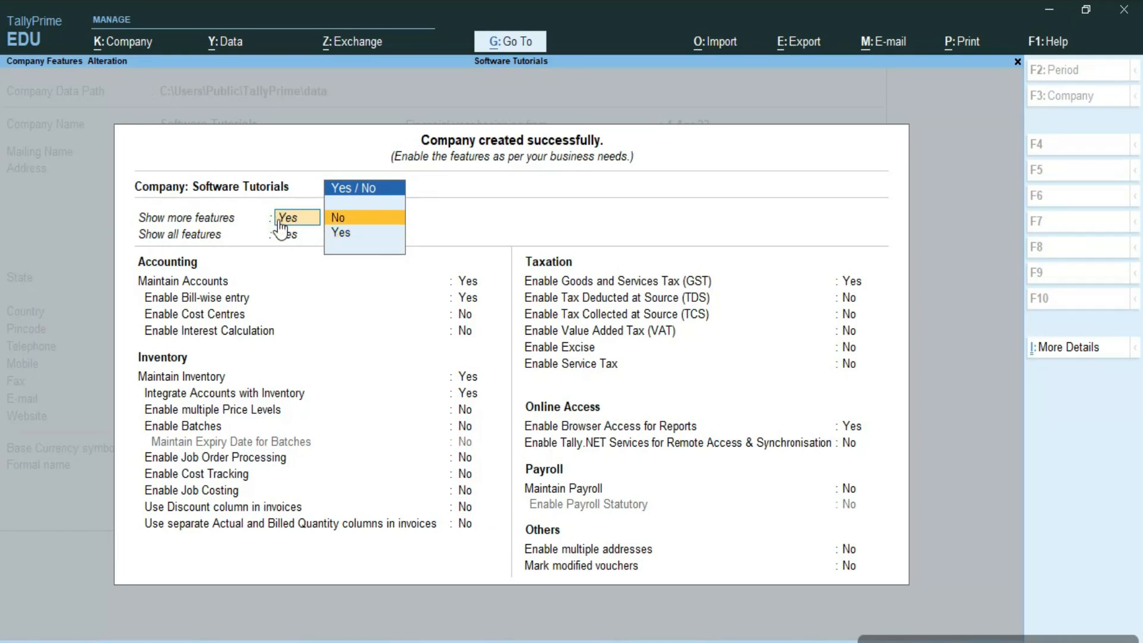
key(Return)
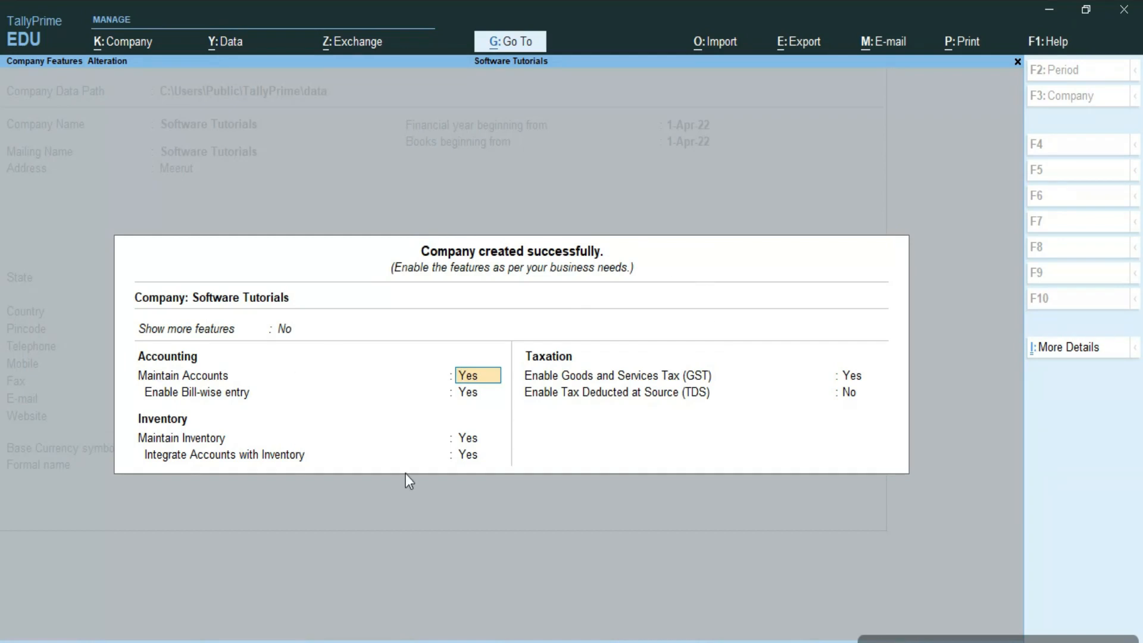
click(277, 338)
key(Down)
key(Return)
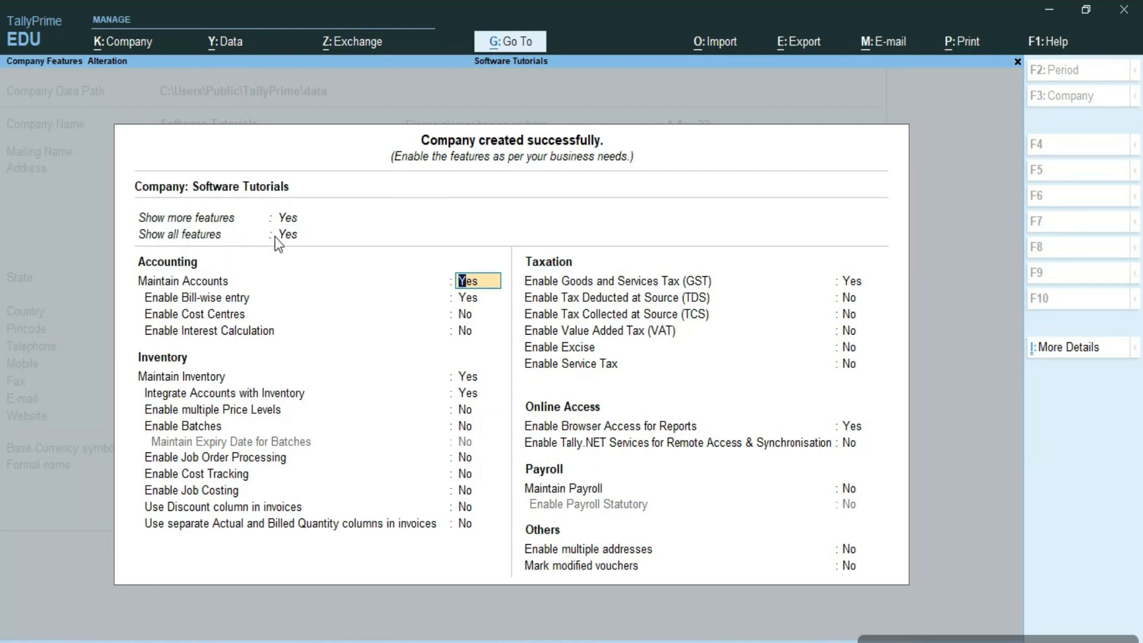
Step: Keep the default accounting and inventory features and enable Goods and Services Tax (GST) for the company
key(Return)
key(Return)
key(Return)
key(Return)
key(Return)
key(Return)
key(Return)
key(Return)
key(Return)
key(Return)
key(Return)
key(Return)
key(Return)
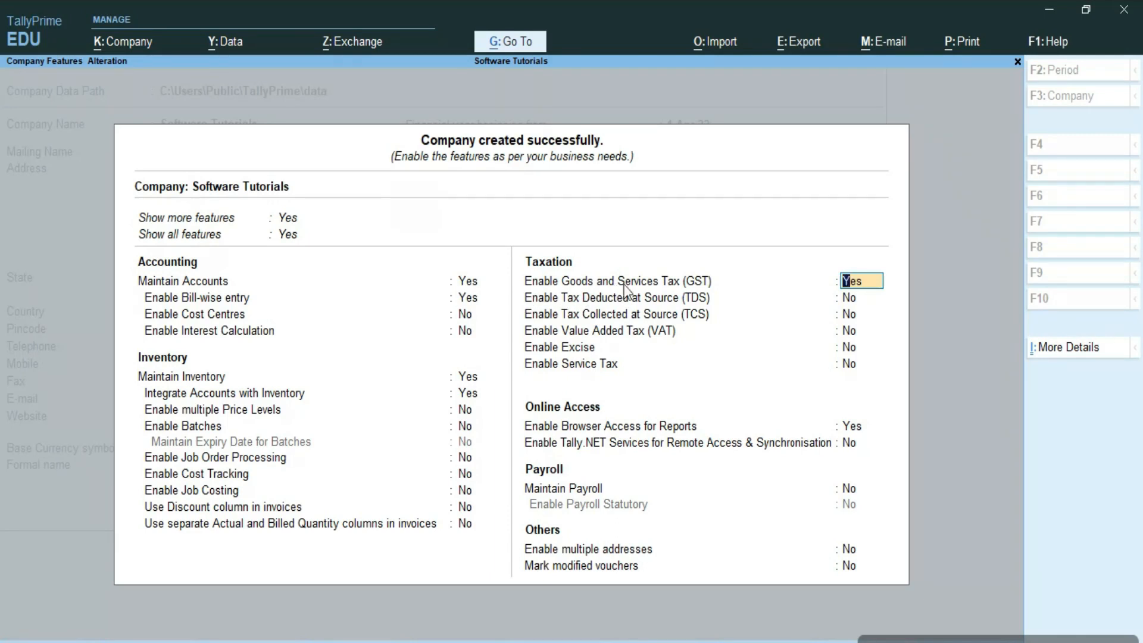
text(yes)
key(Return)
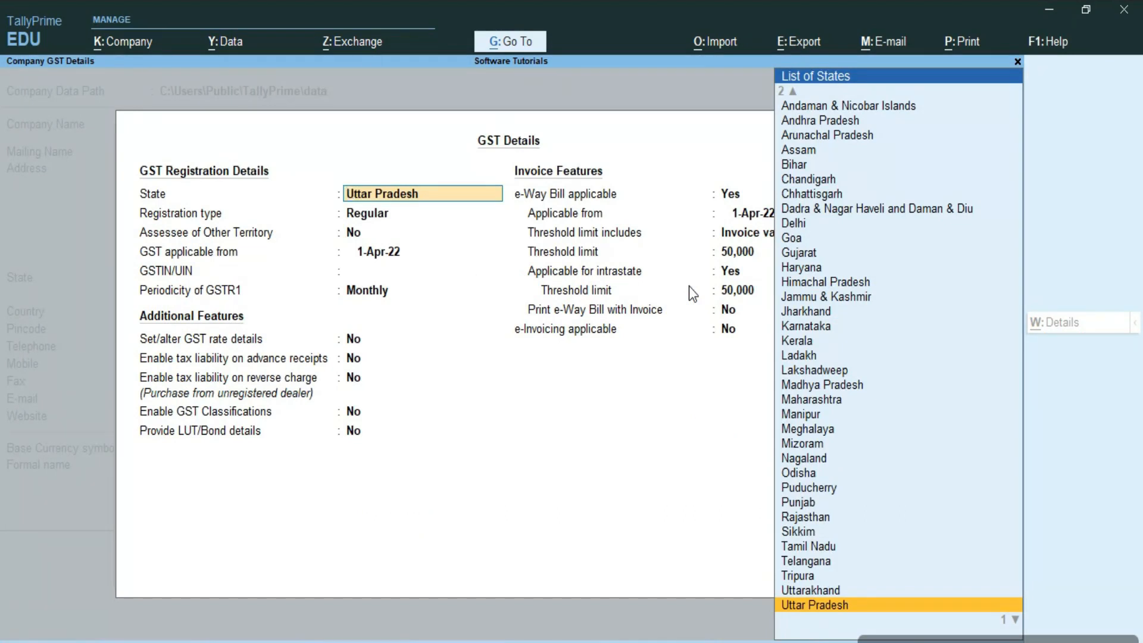
Step: Keep Uttar Pradesh, Regular registration and No for Assessee of Other Territory, and set GST applicable from 1-7-2017
key(Return)
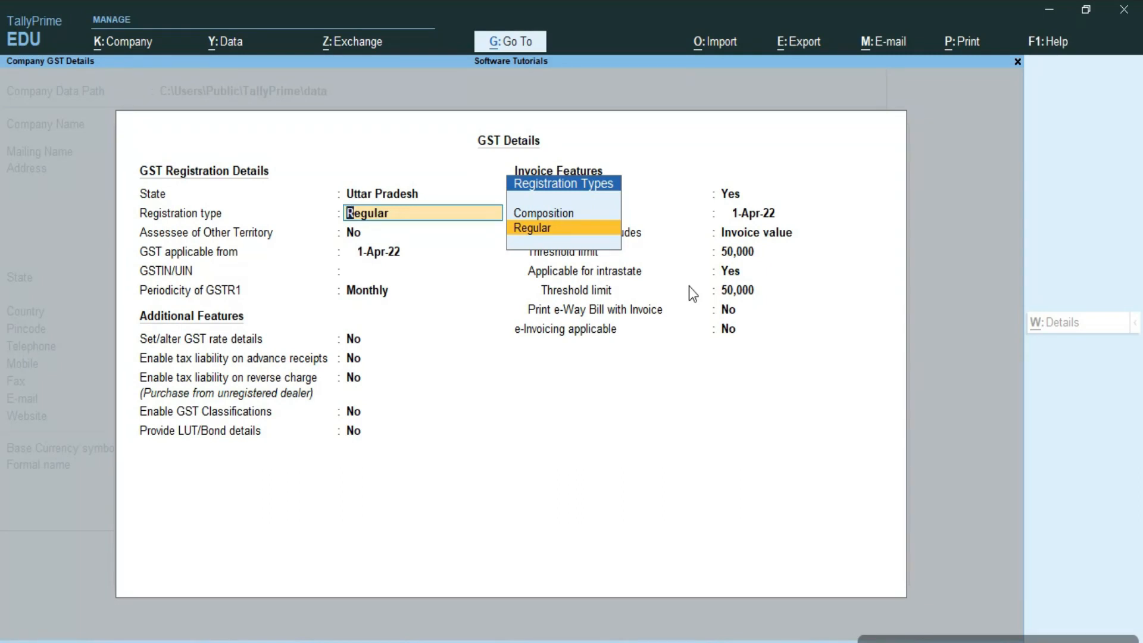
key(Return)
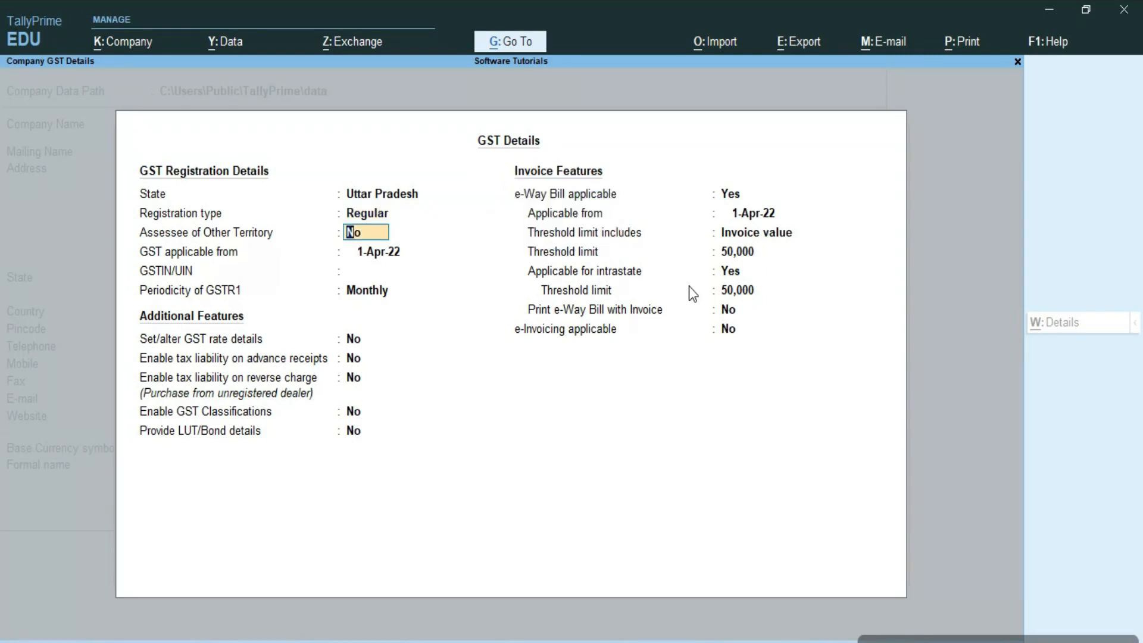
key(Return)
text(1-7-2017)
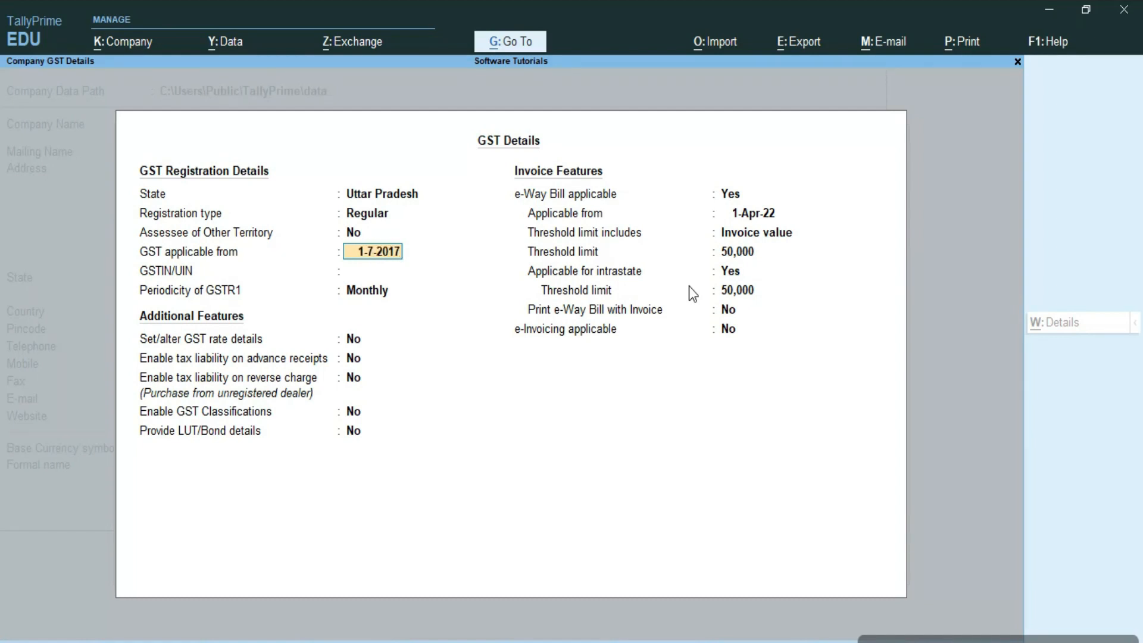
key(Return)
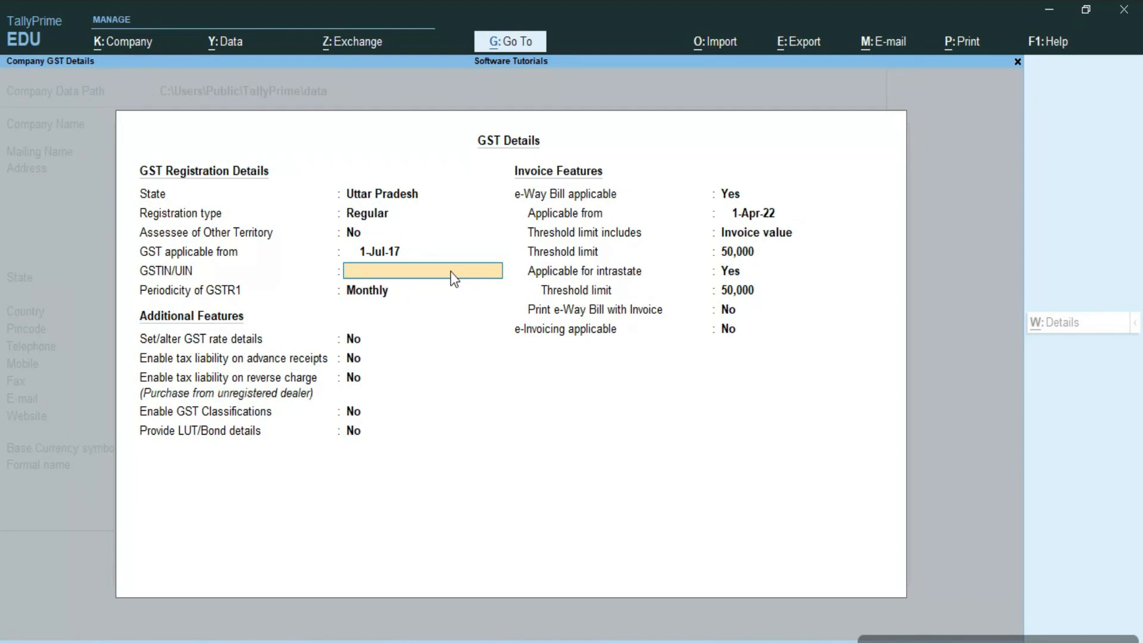
Step: Enter the company's GSTIN/UIN and keep the periodicity of GSTR1 as Monthly
text(01AAAAA1234A1Z5)
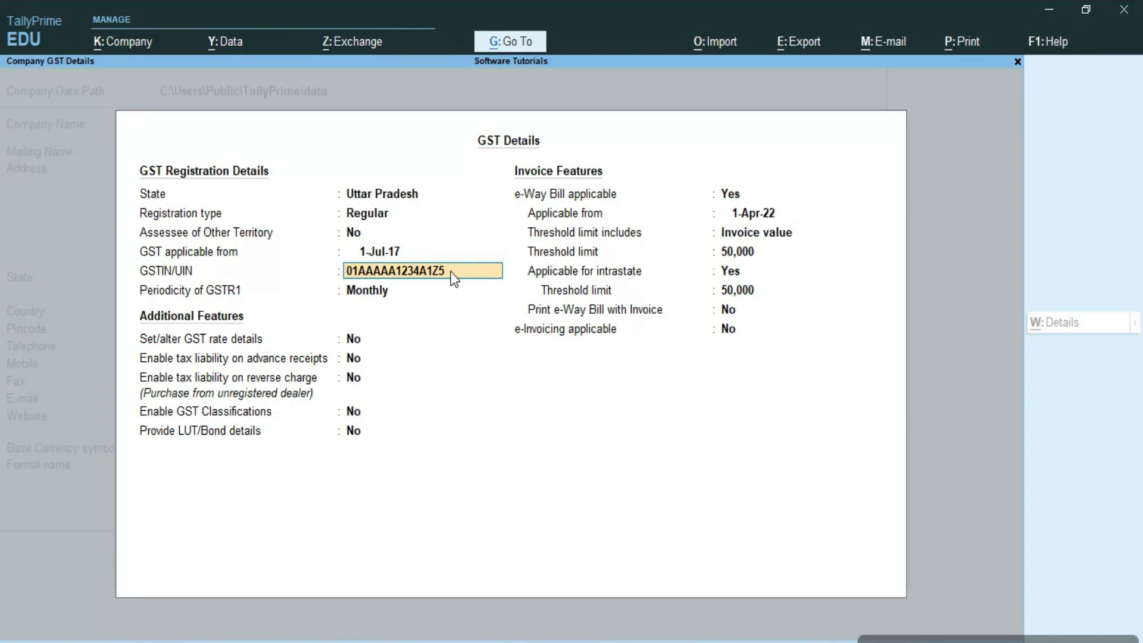
key(Return)
key(Return)
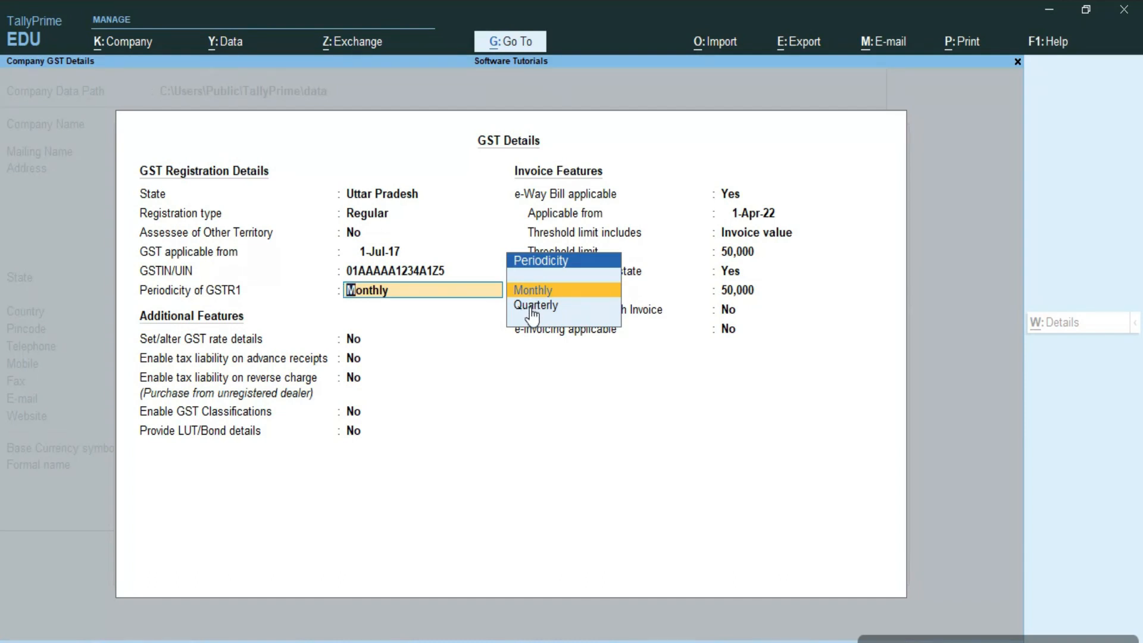
key(Return)
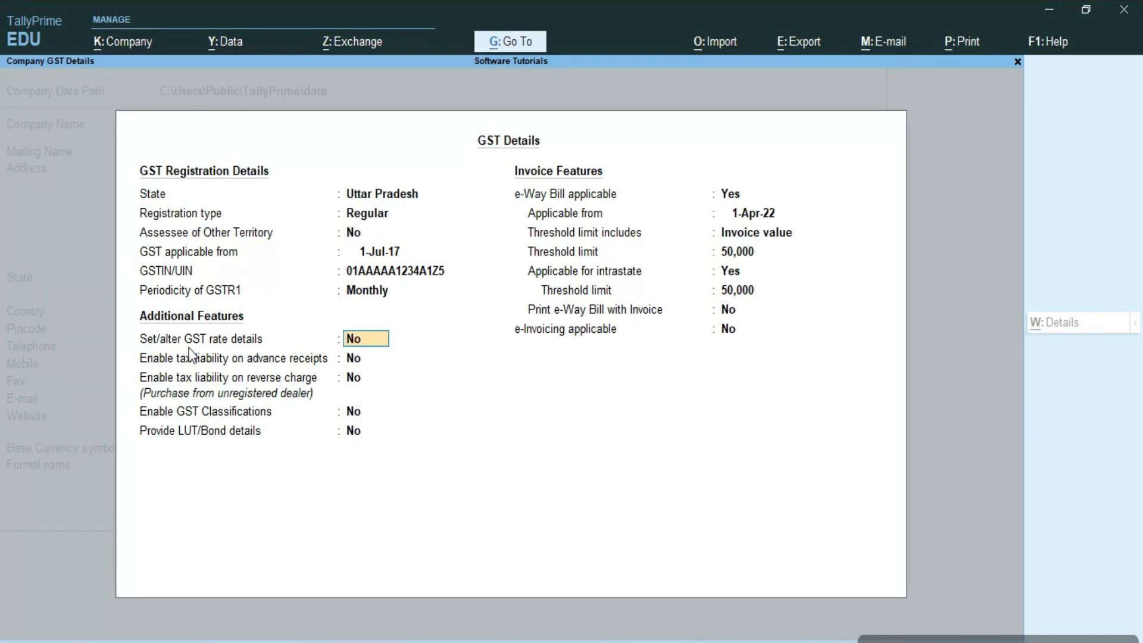
Step: Enable setting GST rate details and enter the description Computer with HSN/SAC 841030
text(yes)
key(Return)
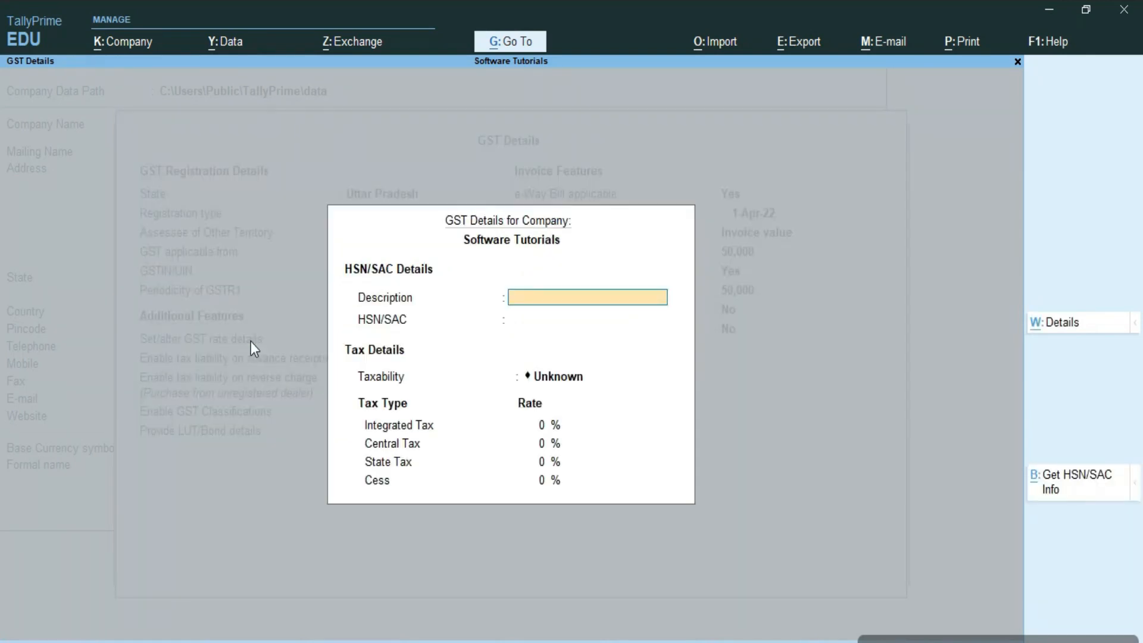
text(Compute)
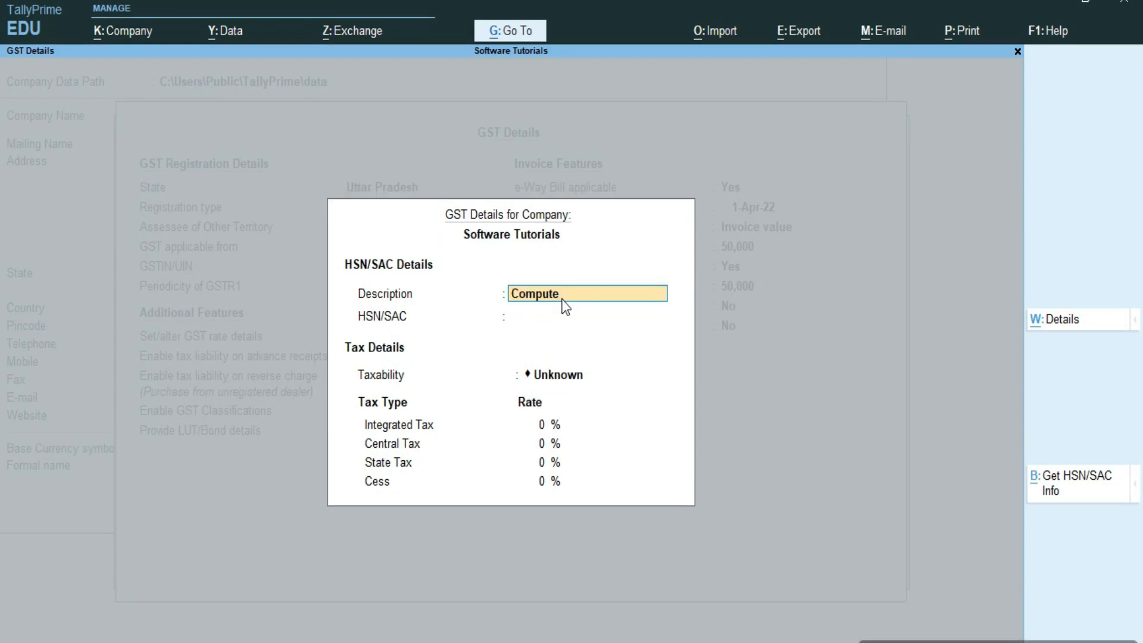
text(r)
key(Return)
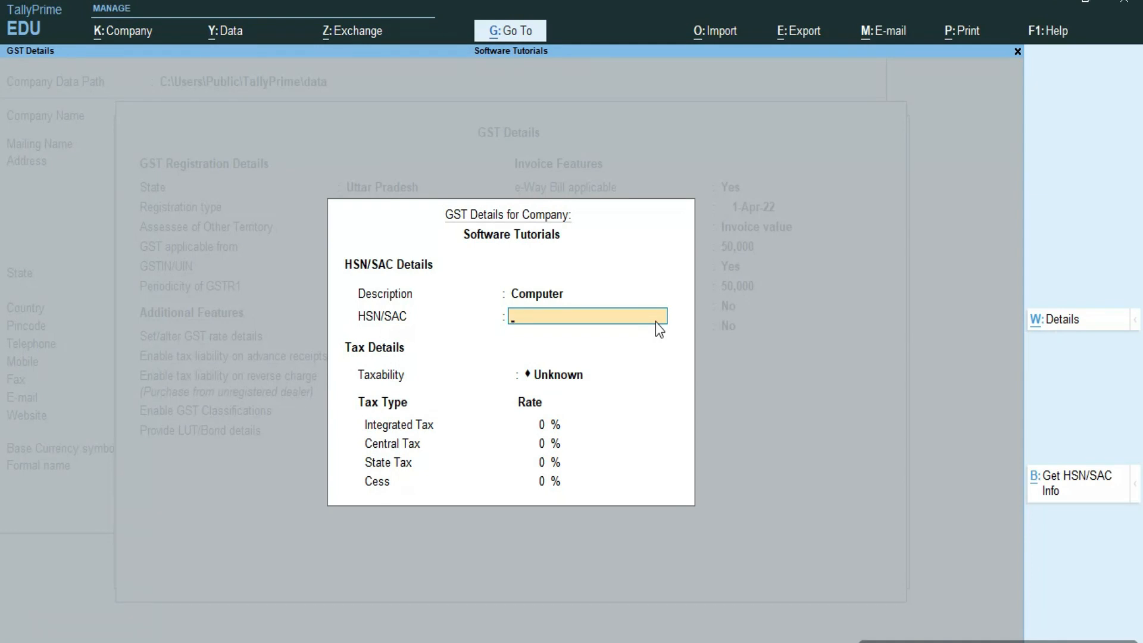
text(841030)
key(Return)
Step: Set taxability to Taxable with 18% integrated tax, accepting 9% central tax, 9% state tax and 0% cess
key(Down)
key(Down)
key(Down)
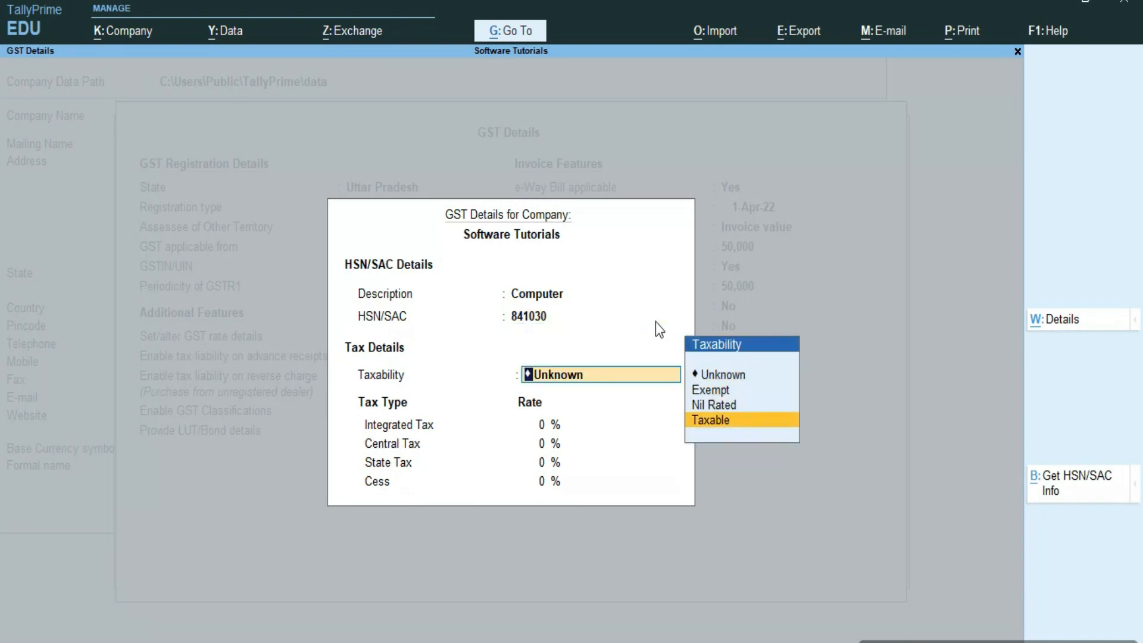
key(Return)
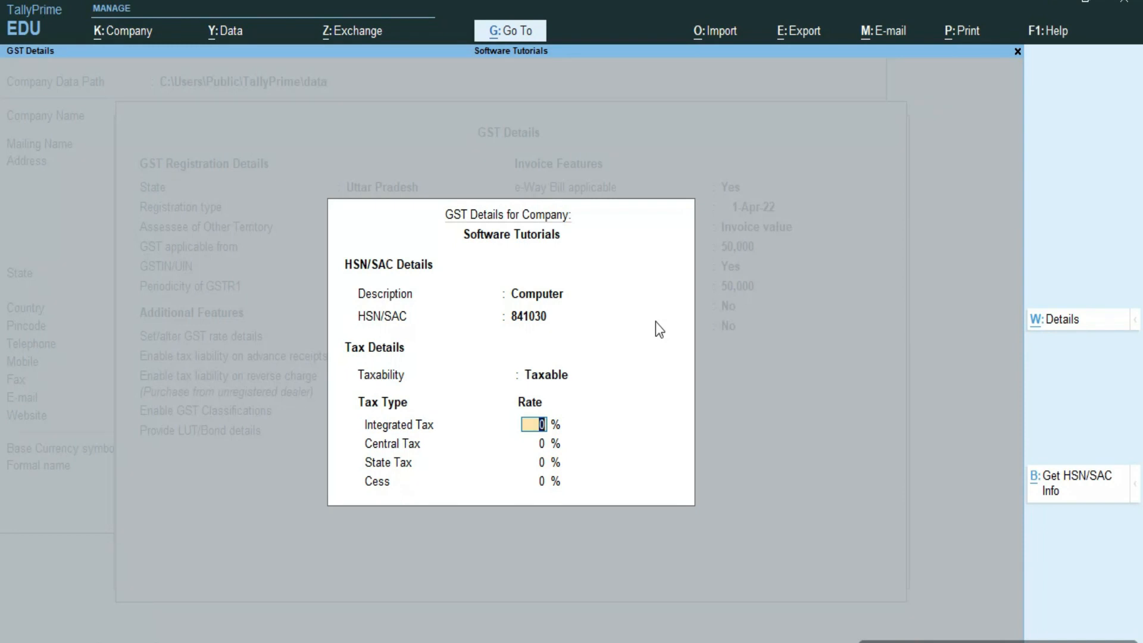
text(18)
key(Return)
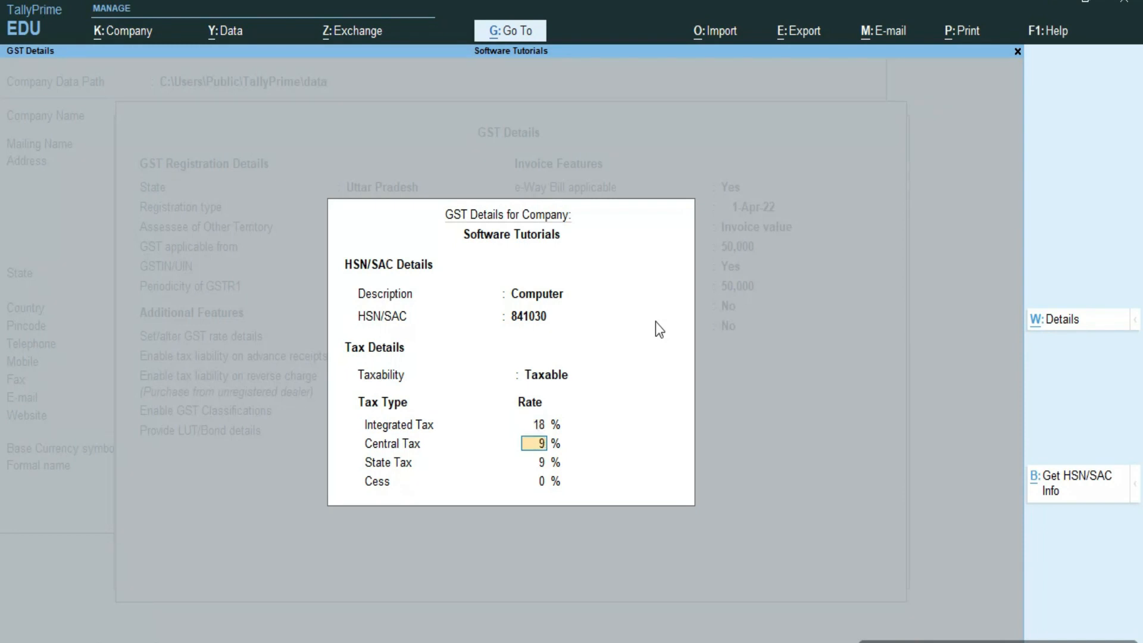
key(Return)
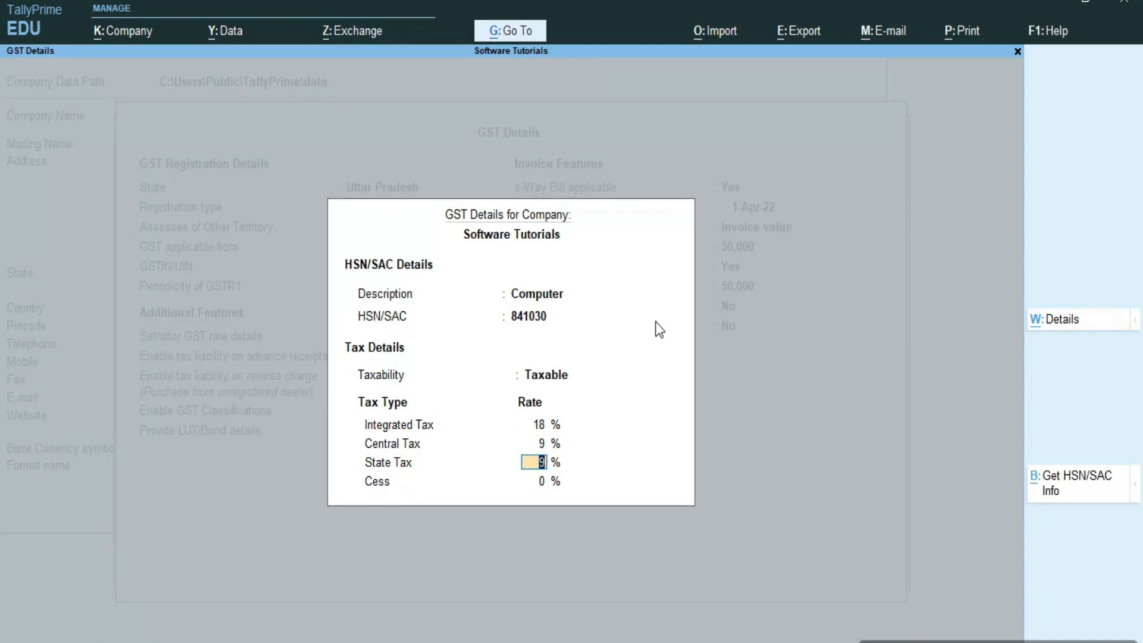
key(Return)
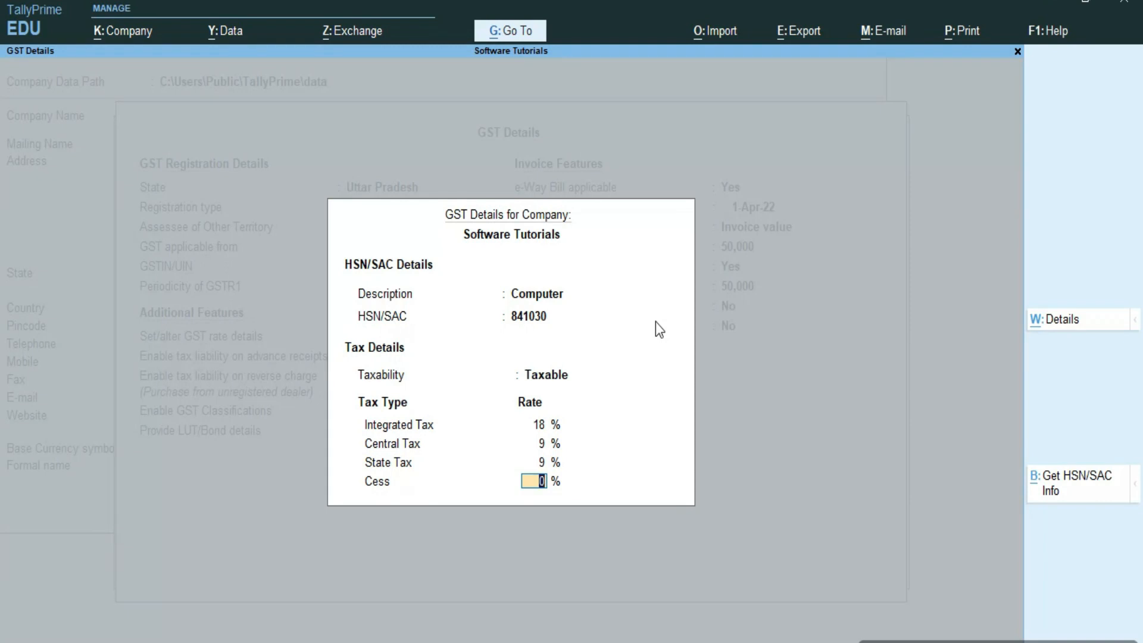
key(Return)
Step: Accept the GST rate details and keep advance receipts liability, reverse charge liability, GST Classifications and LUT/Bond details at No
key(Return)
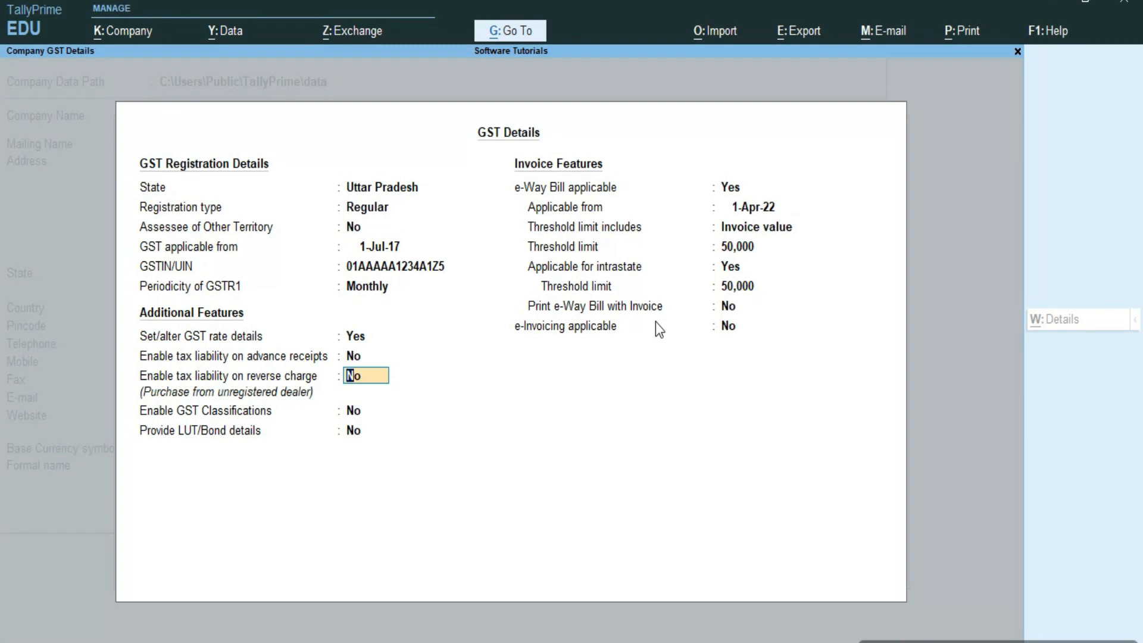
key(Return)
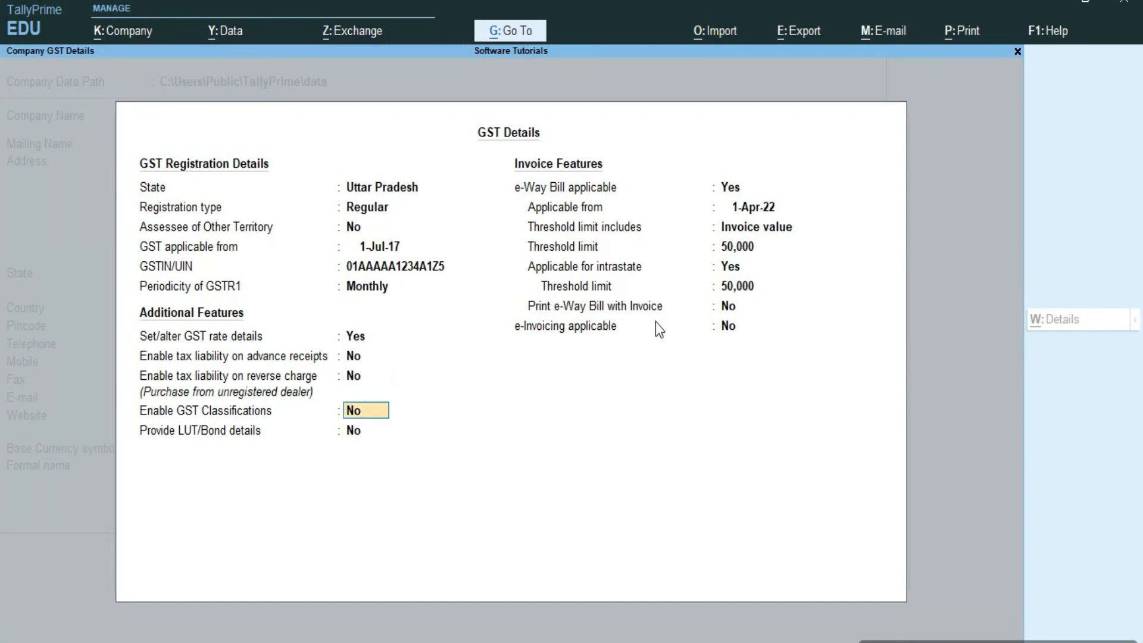
key(Return)
key(Return)
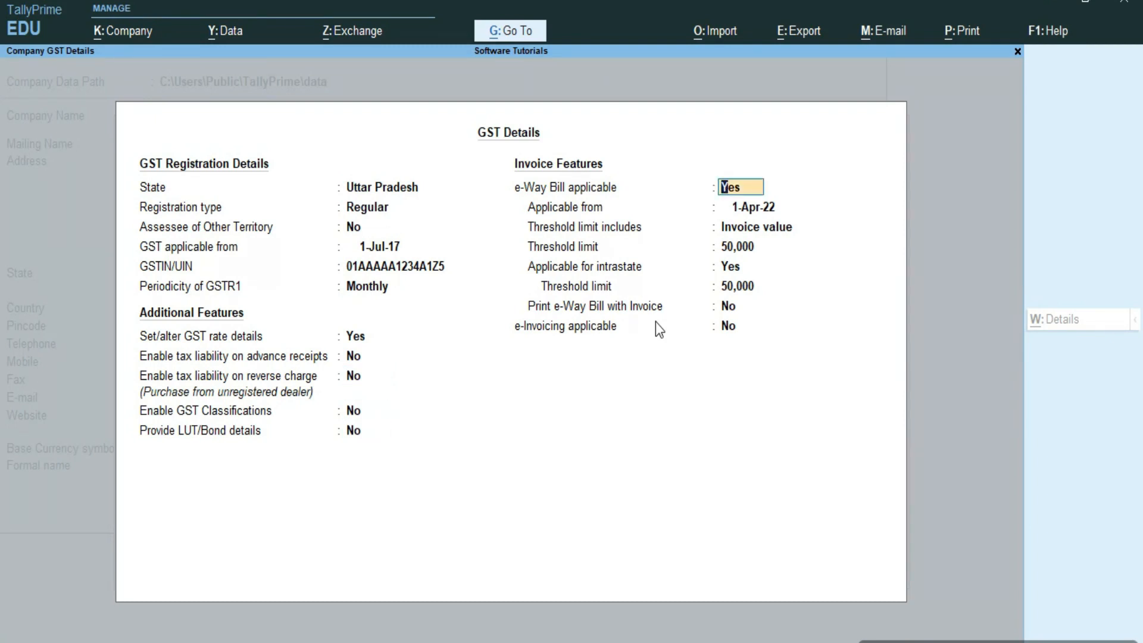
Step: Keep e-Way Bill applicable, set it to apply from 1-2-2018 and base its threshold limit on Invoice value
key(Return)
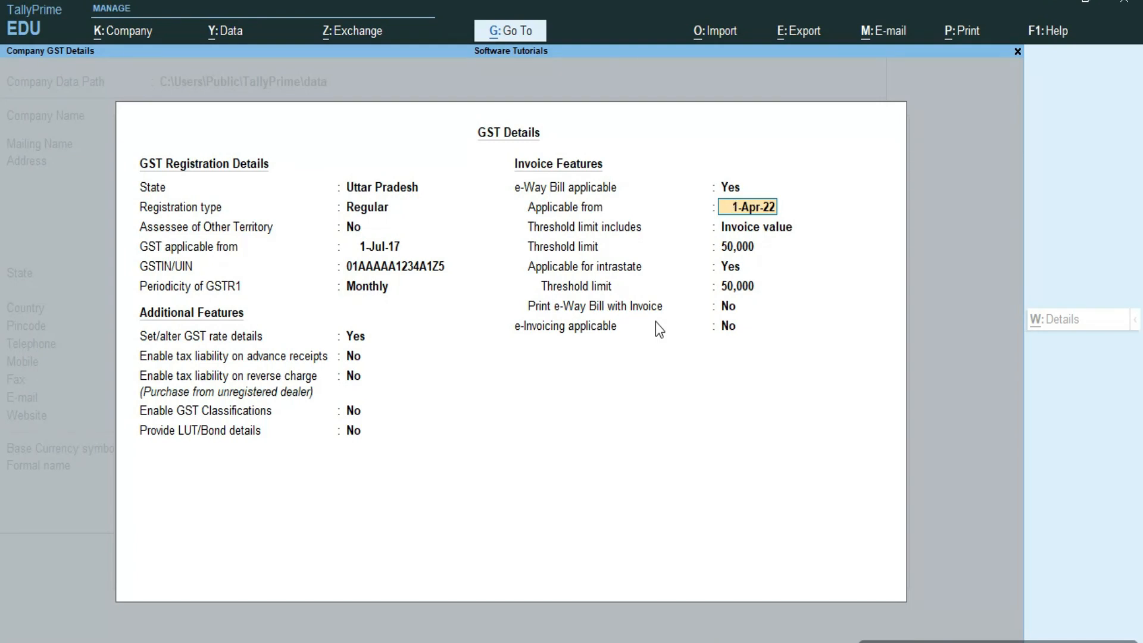
text(1-2-2018)
key(Return)
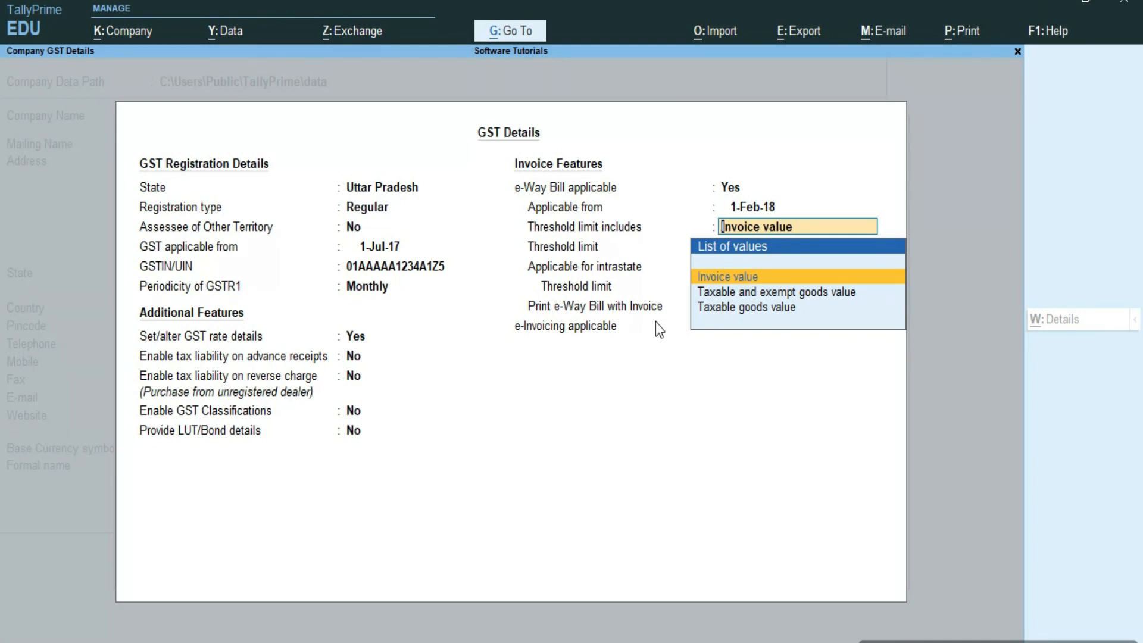
key(Return)
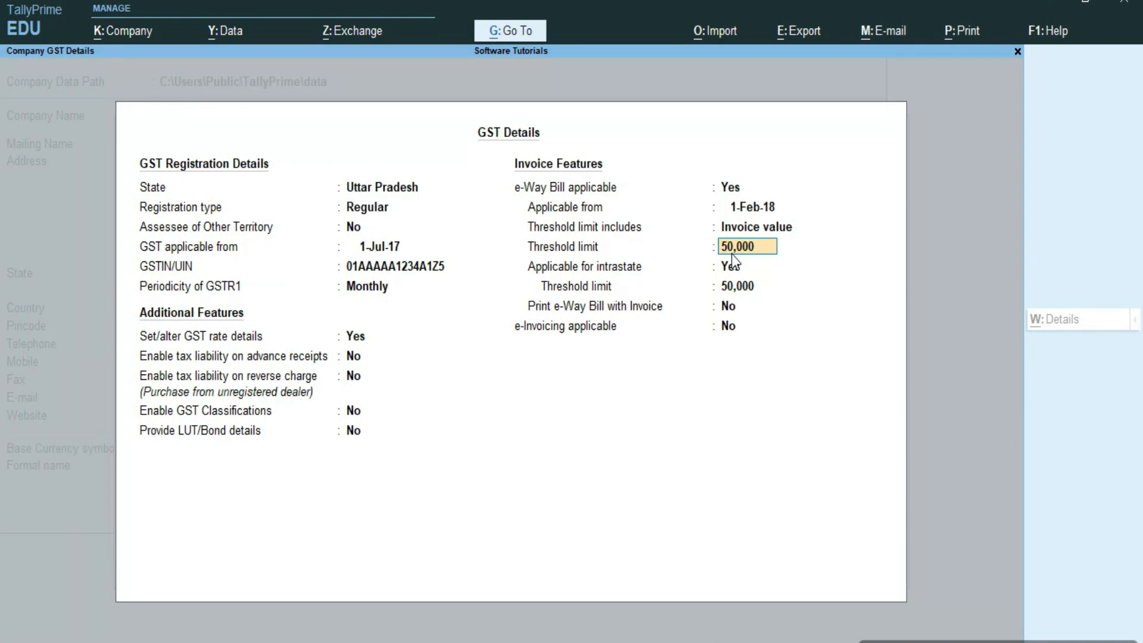
Step: Keep both e-Way Bill threshold limits at 50,000 with intrastate Yes, leave invoice printing and e-Invoicing at No, and accept the GST details
key(Return)
key(Return)
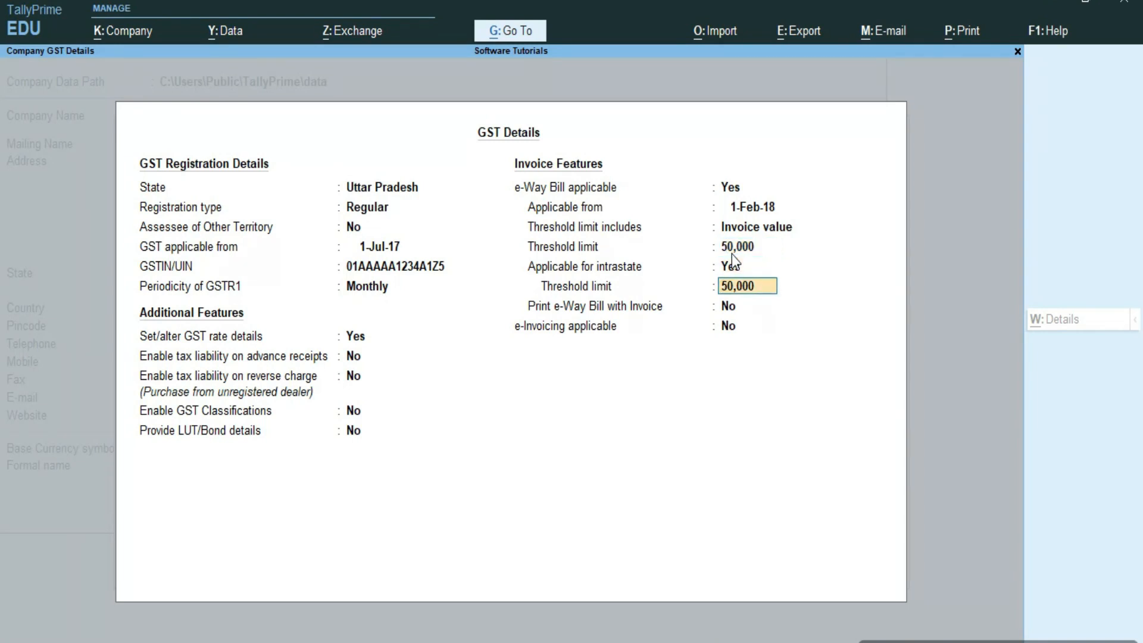
key(Return)
key(Return)
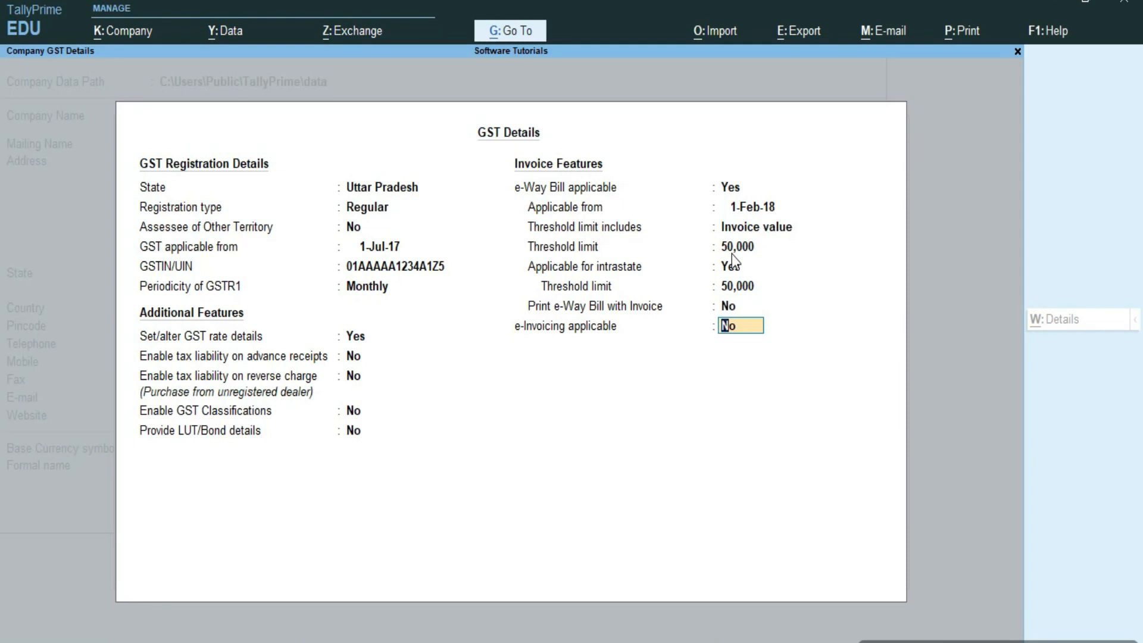
key(Return)
Step: Keep the remaining taxation, online access, payroll and other company features at their existing settings and save the features
key(Return)
key(Return)
key(Return)
key(Return)
key(Return)
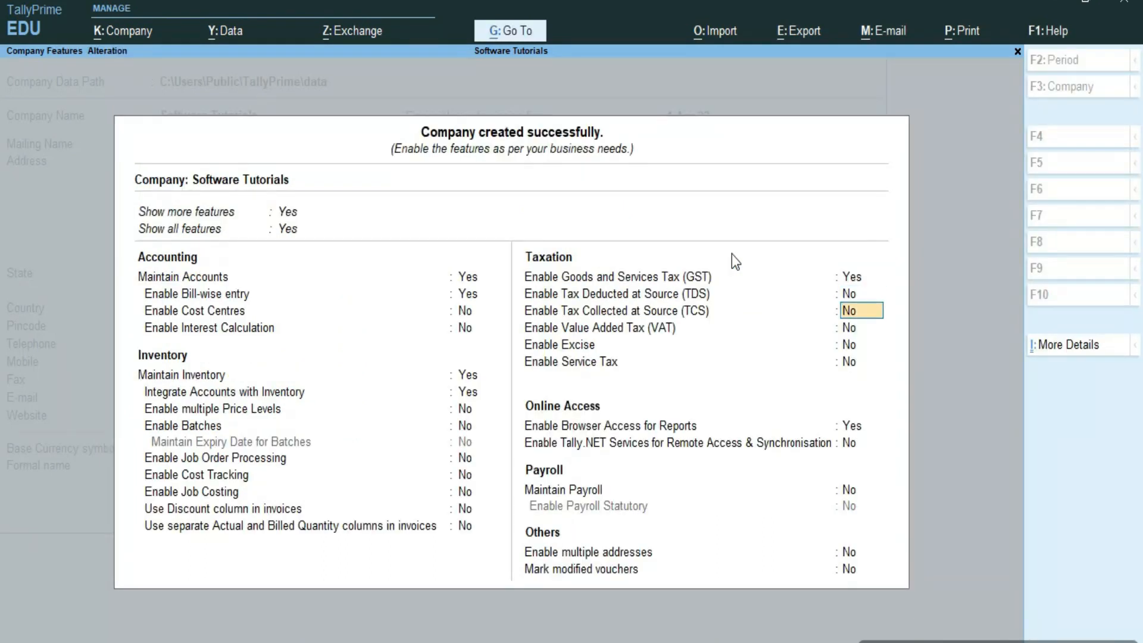
key(Return)
key(Return)
key(Return)
key(Return)
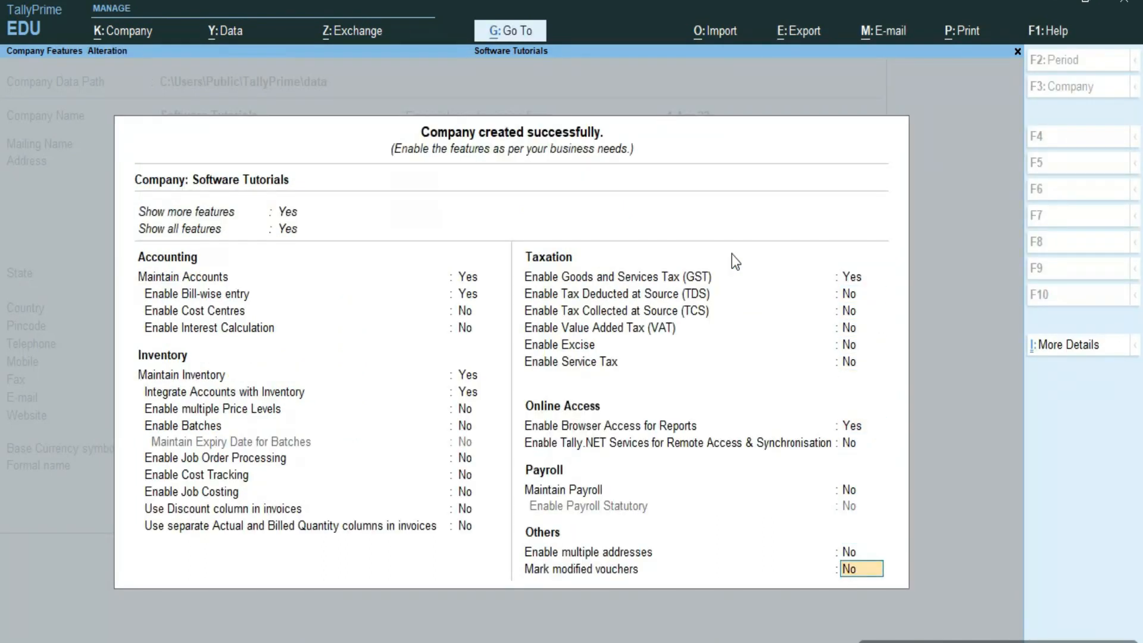
key(Return)
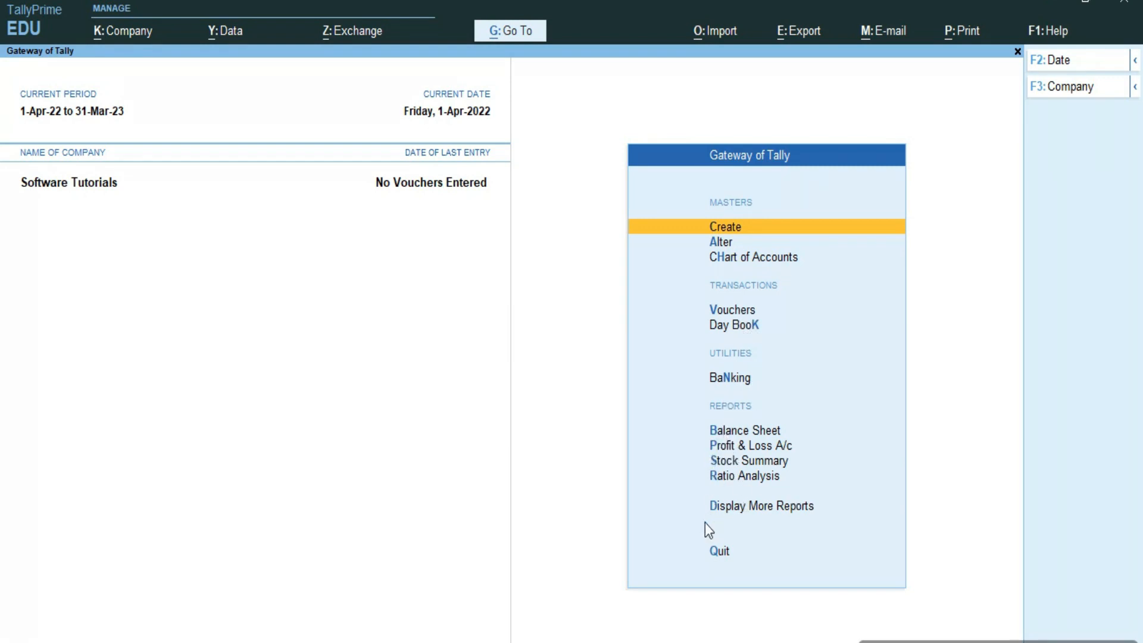
Step: Start a new ledger named Cgst and place it under the Duties & Taxes group
key(Return)
key(Down)
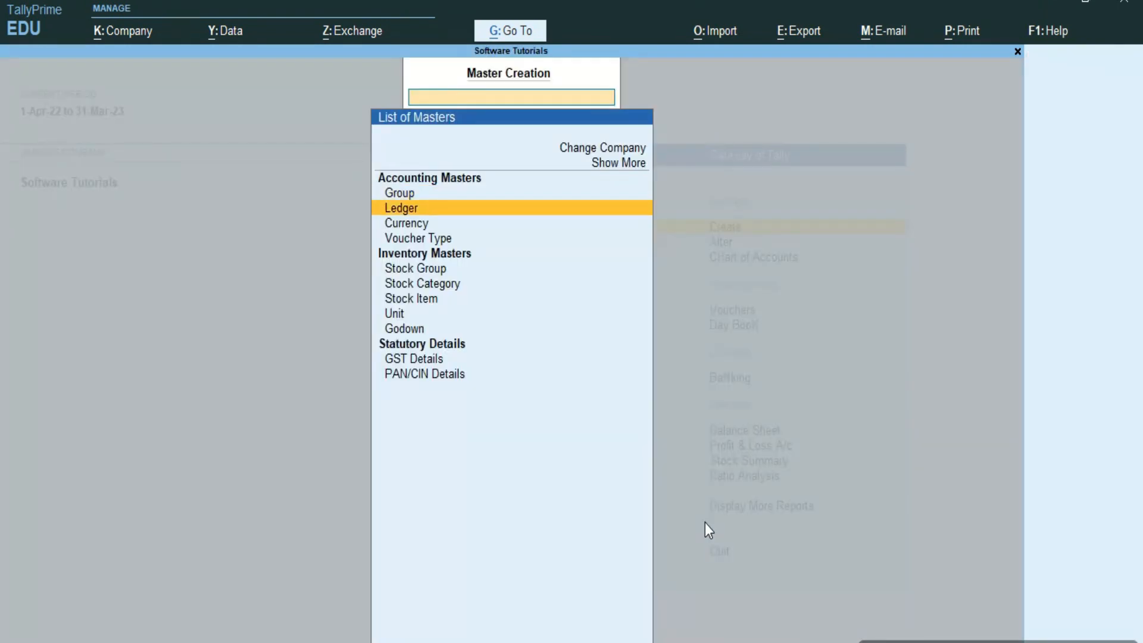
key(Return)
text(Cg)
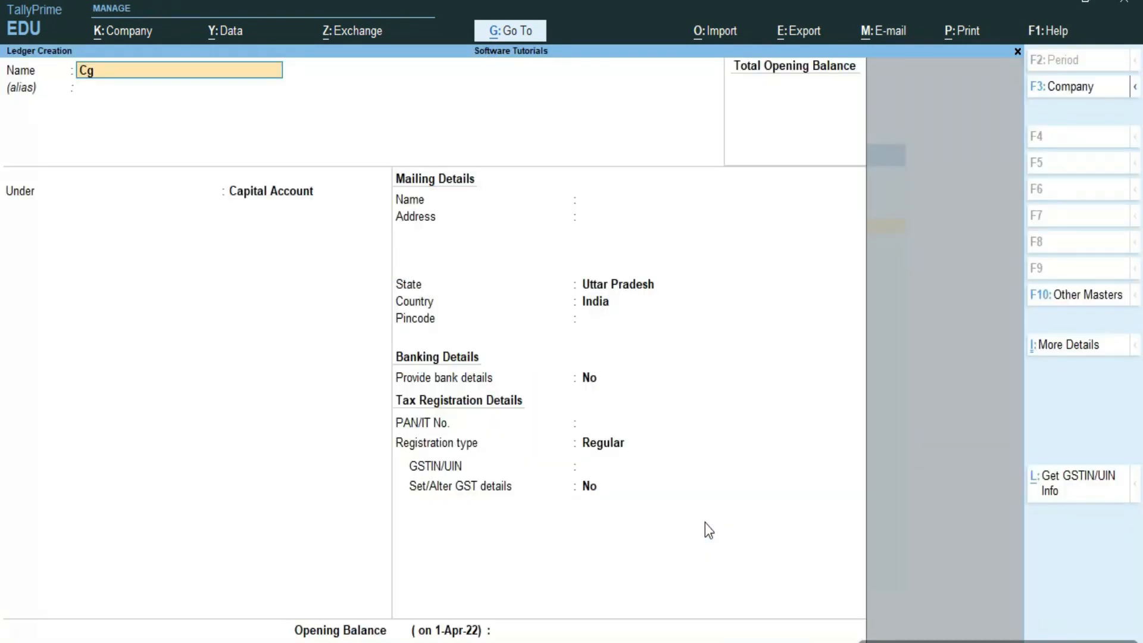
text(st)
key(Return)
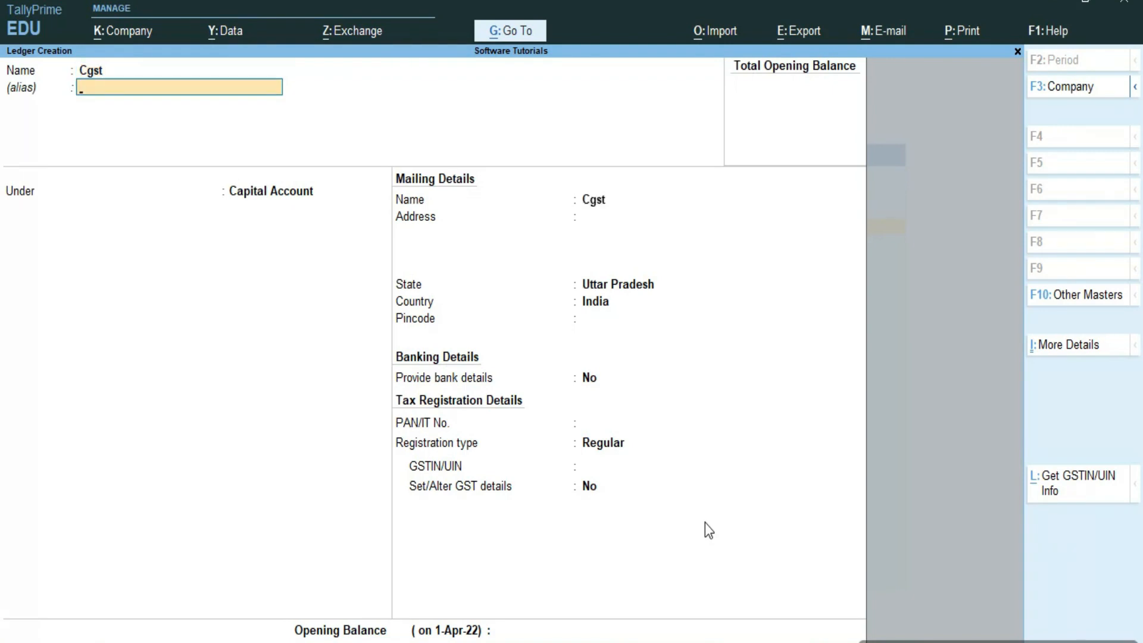
key(Return)
text(Du)
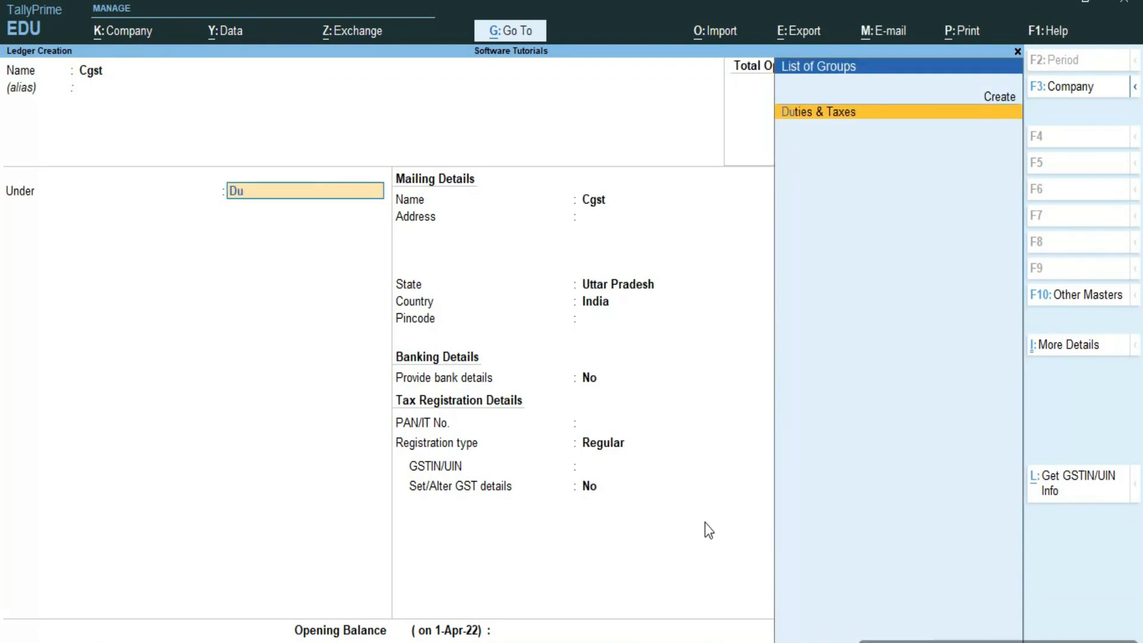
key(Return)
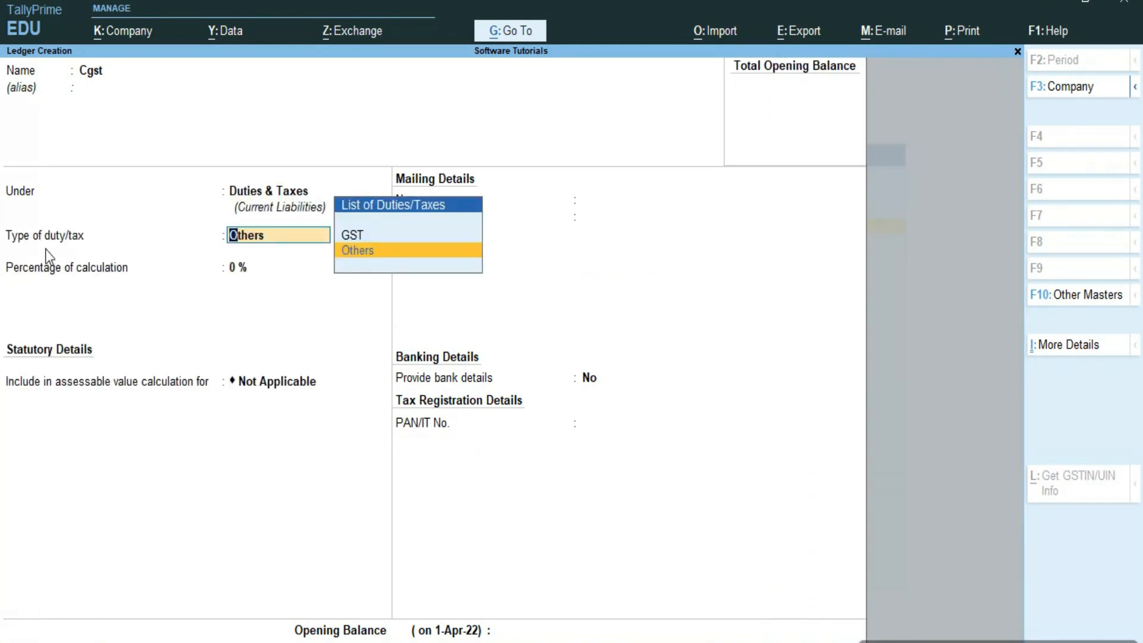
Step: Set the Cgst ledger to GST with Central Tax, 0% calculation, rounding Not Applicable and no bank details, and save it
key(Up)
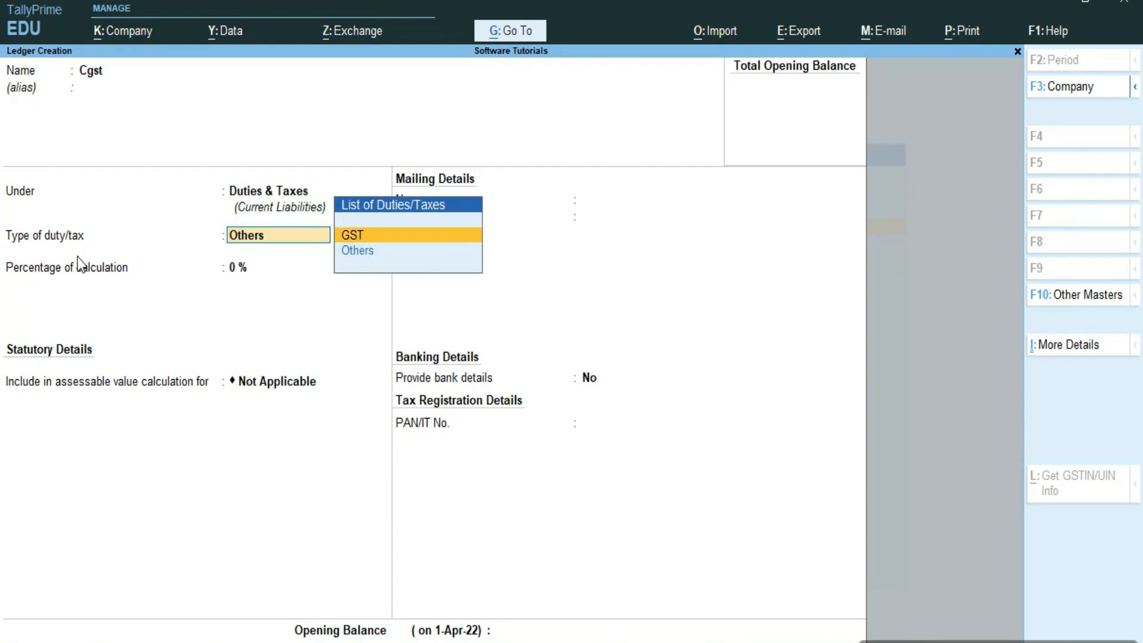
key(Return)
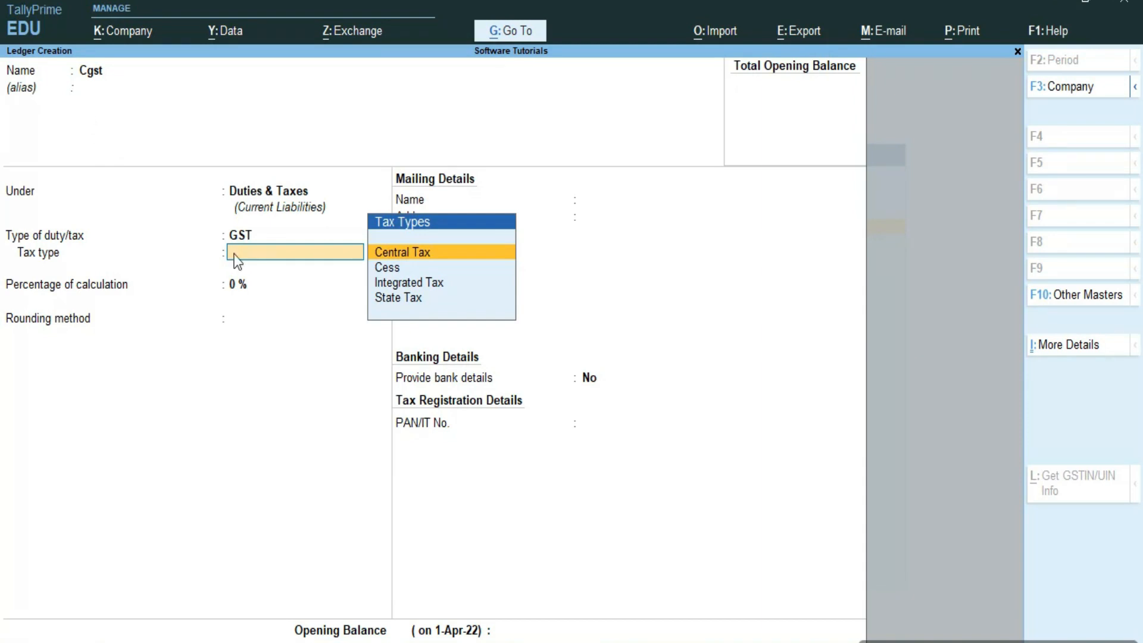
click(382, 257)
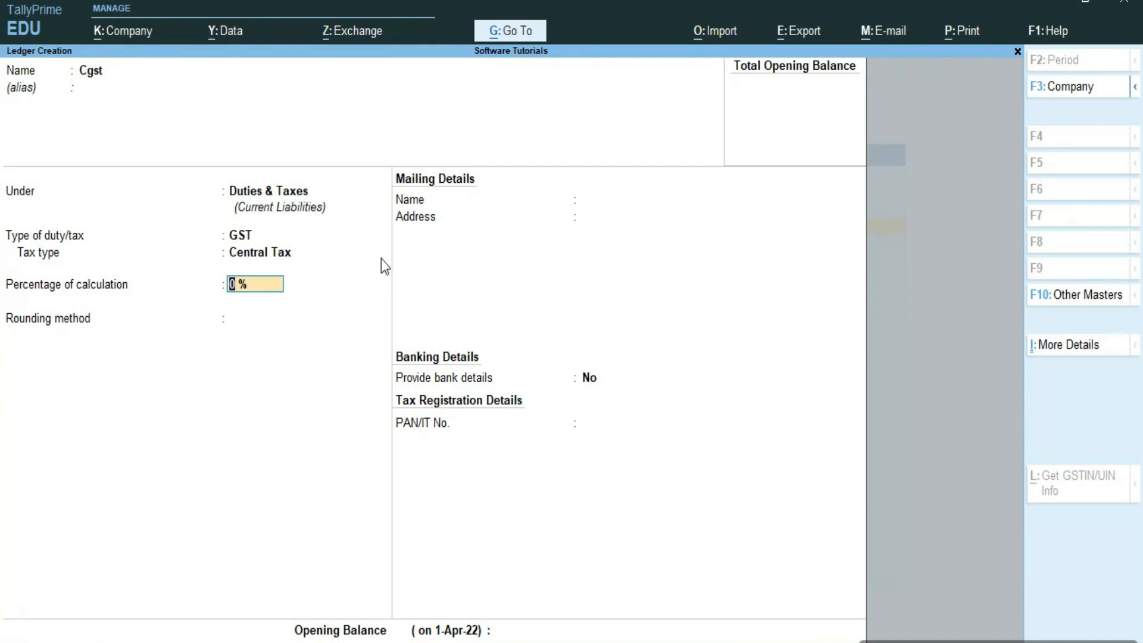
key(Return)
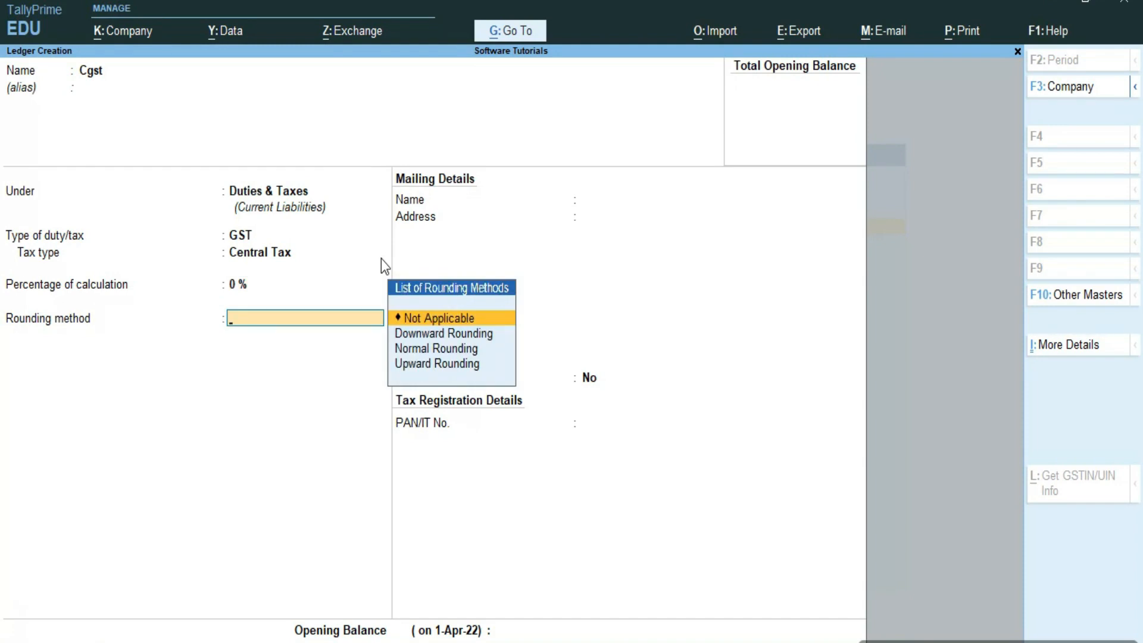
key(Return)
key(Return)
key(Return)
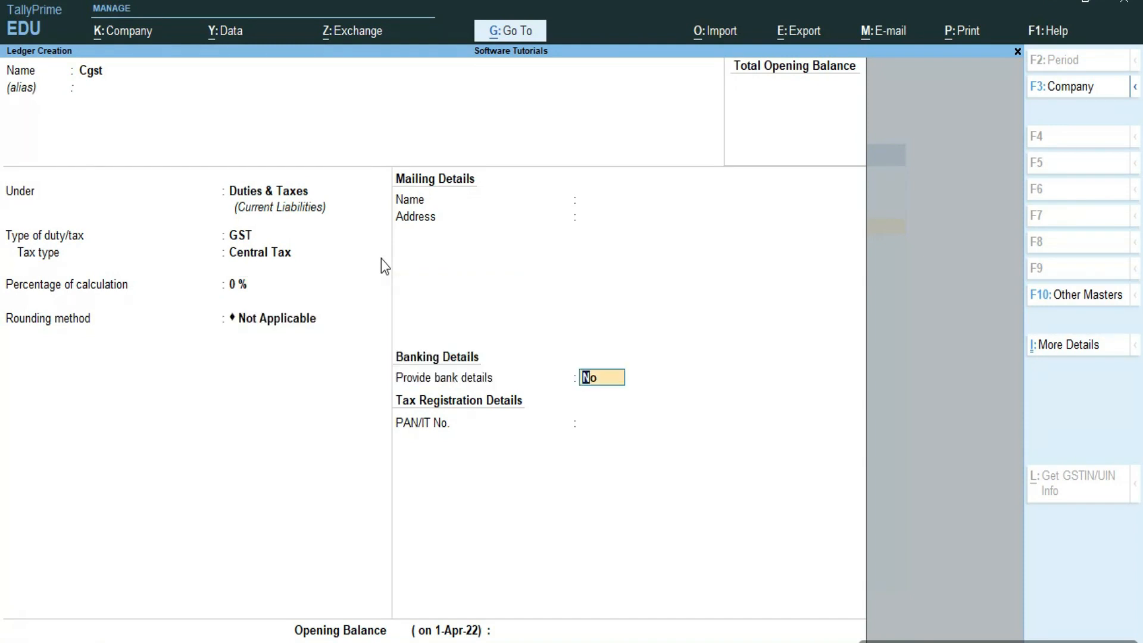
key(Return)
Step: Start a ledger named Sgst under Duties & Taxes with GST as its type of duty/tax
text(Sgst)
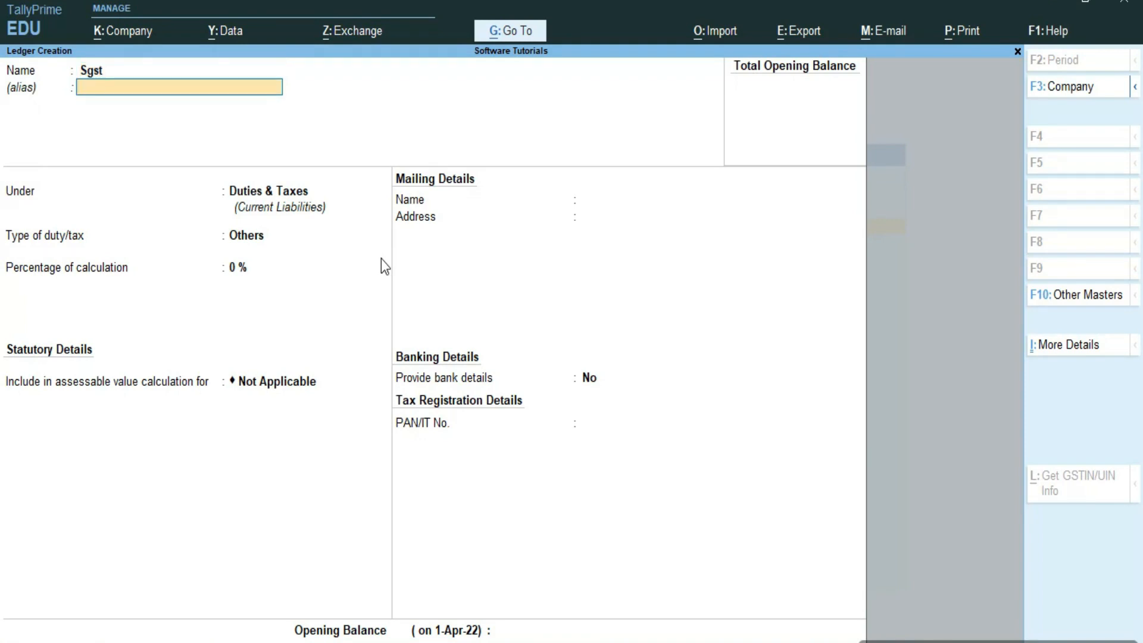
key(Return)
key(Return)
key(Up)
key(Return)
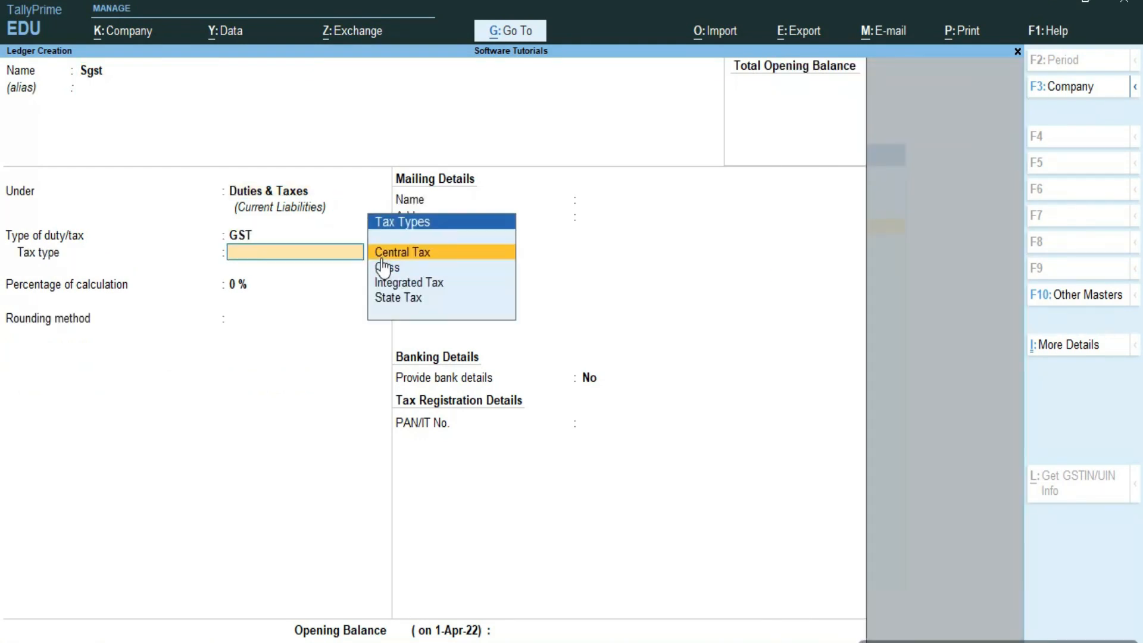
Step: Set the Sgst ledger's tax type to State Tax, keep 0% and rounding Not Applicable, and save the ledger
key(Down)
key(Down)
key(Down)
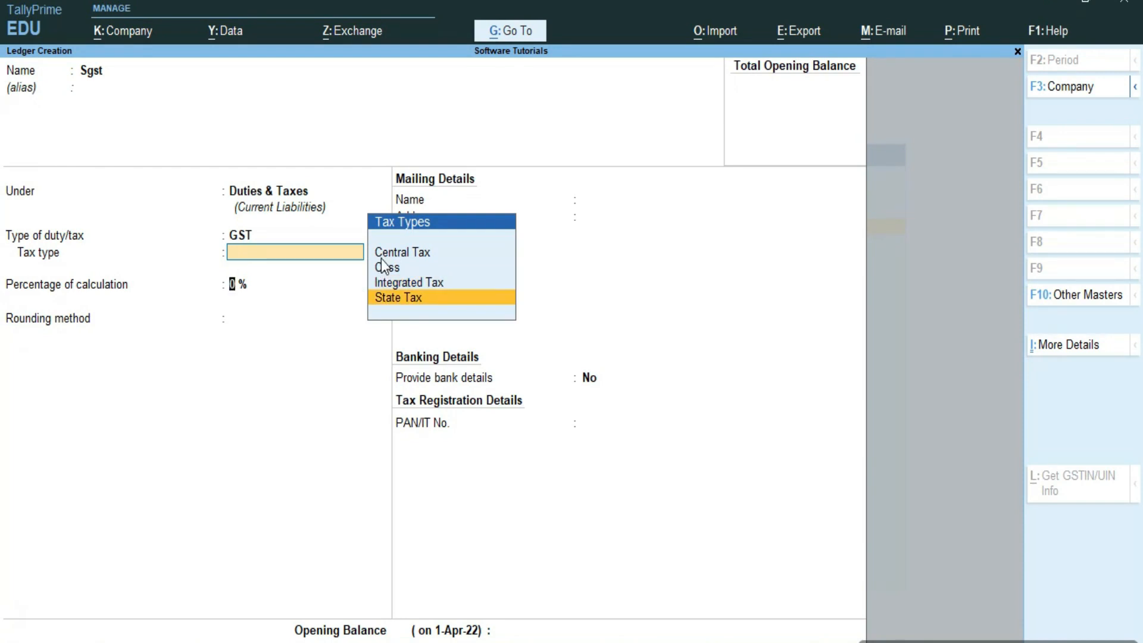
key(Return)
key(Return)
key(Return)
key(Return)
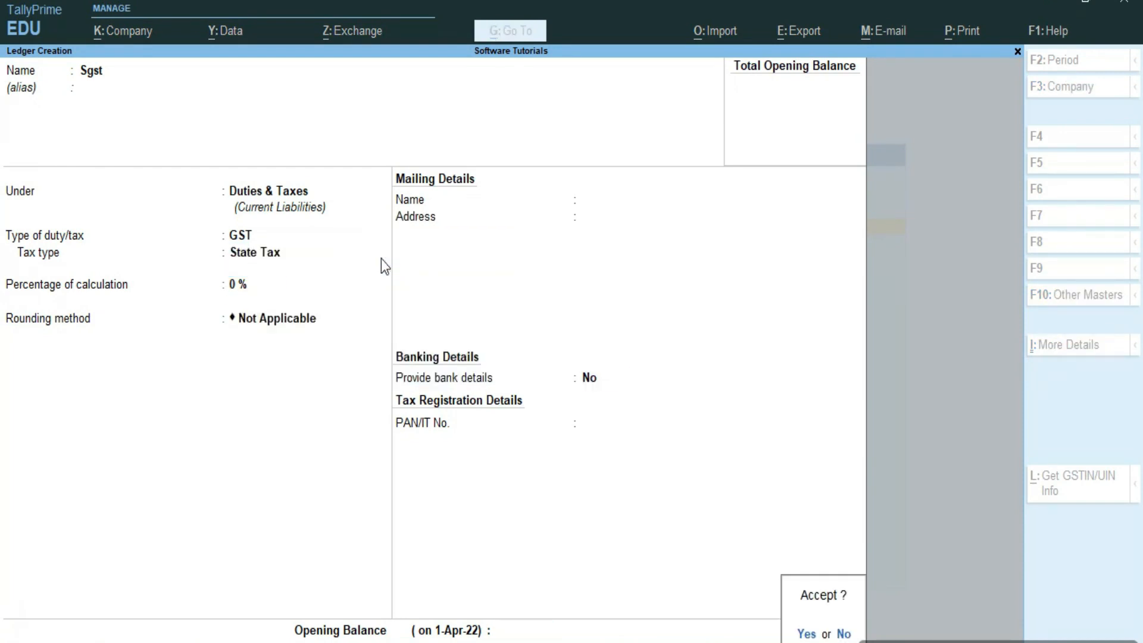
key(Return)
Step: Start a ledger named Igst under Duties & Taxes with GST as its type of duty/tax
text(Igs)
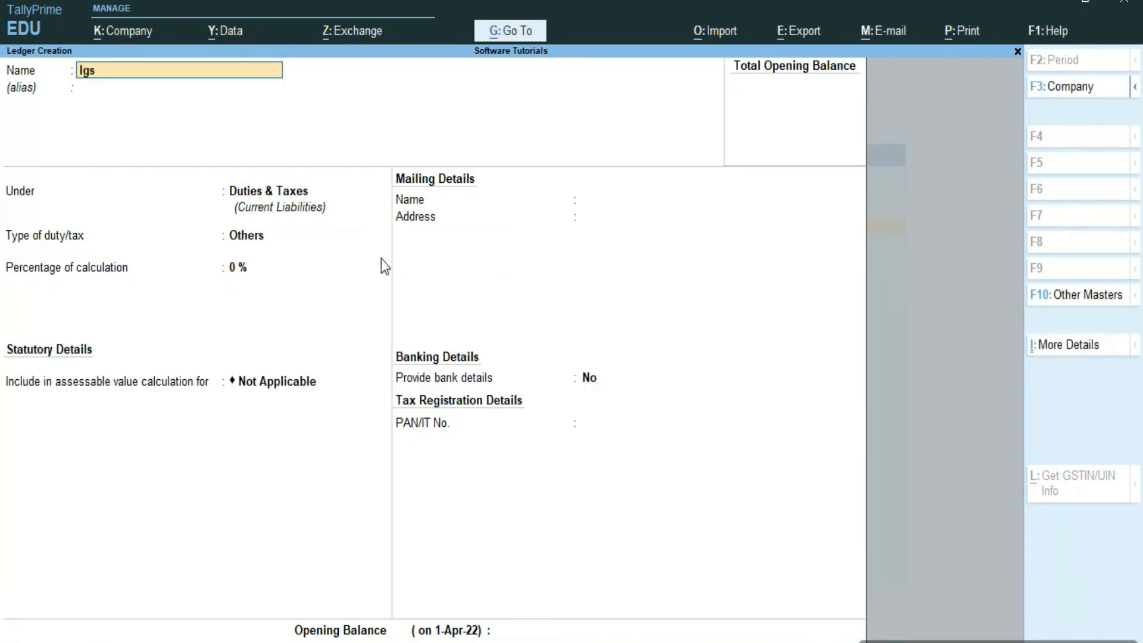
key(Return)
key(Return)
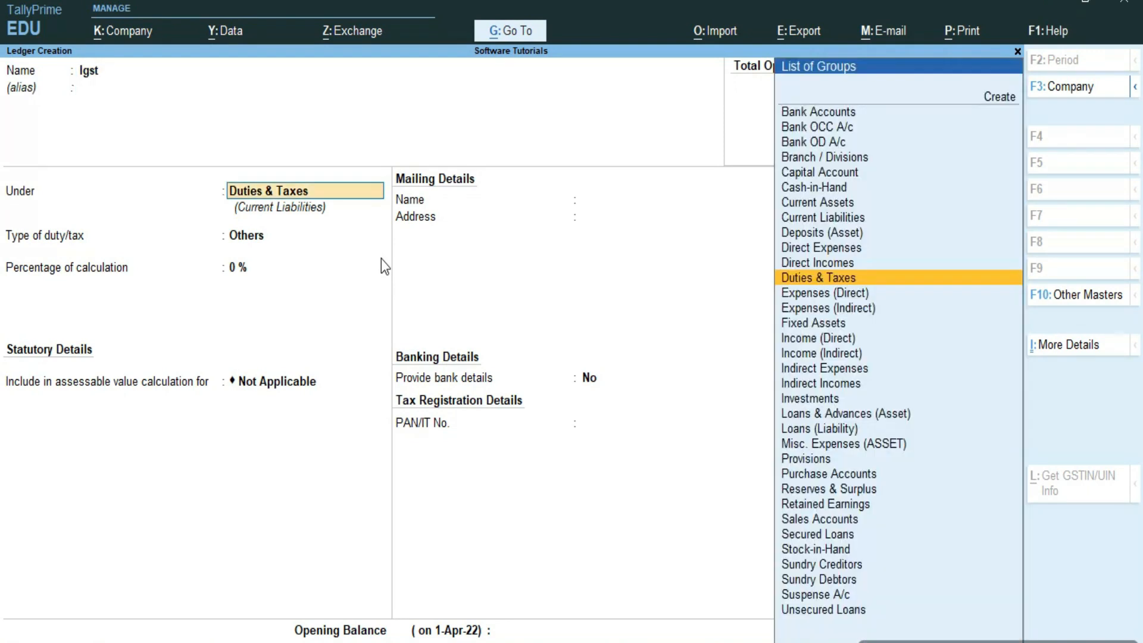
key(Return)
key(Up)
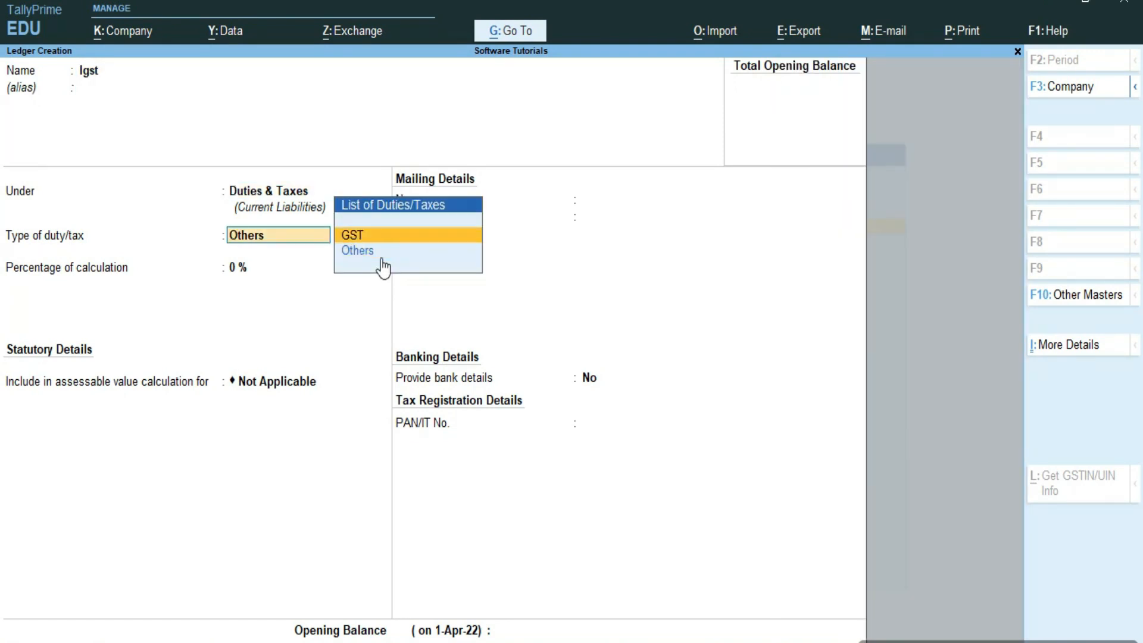
key(Return)
Step: Set the Igst ledger's tax type to Integrated Tax, keep 0% and rounding Not Applicable, save it and leave master creation
key(Down)
key(Down)
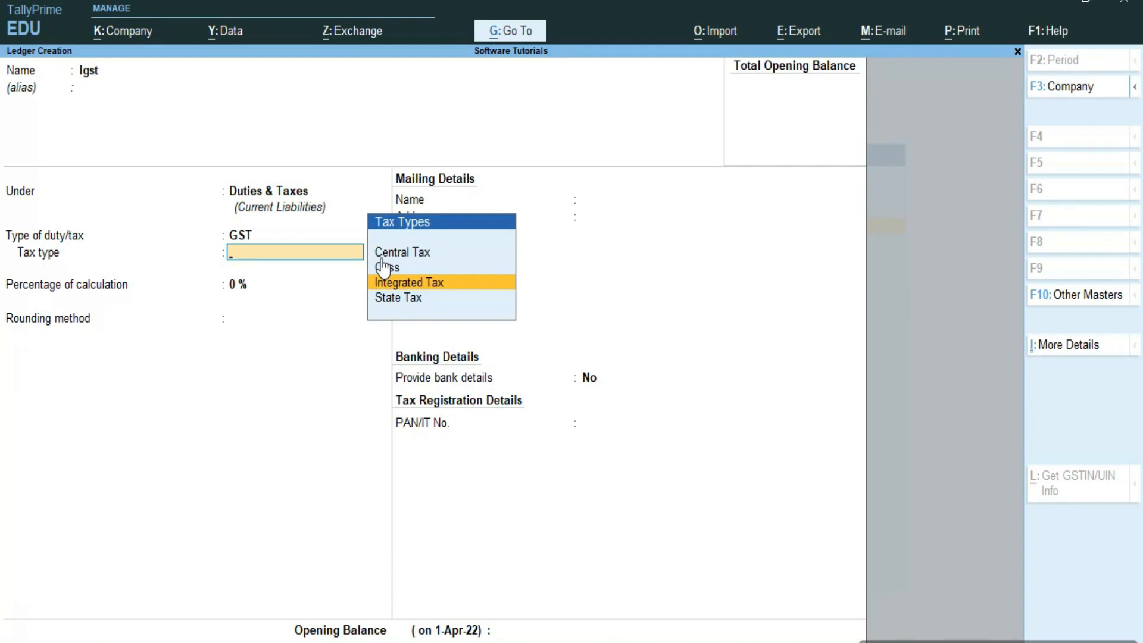
key(Return)
key(Return)
key(Return)
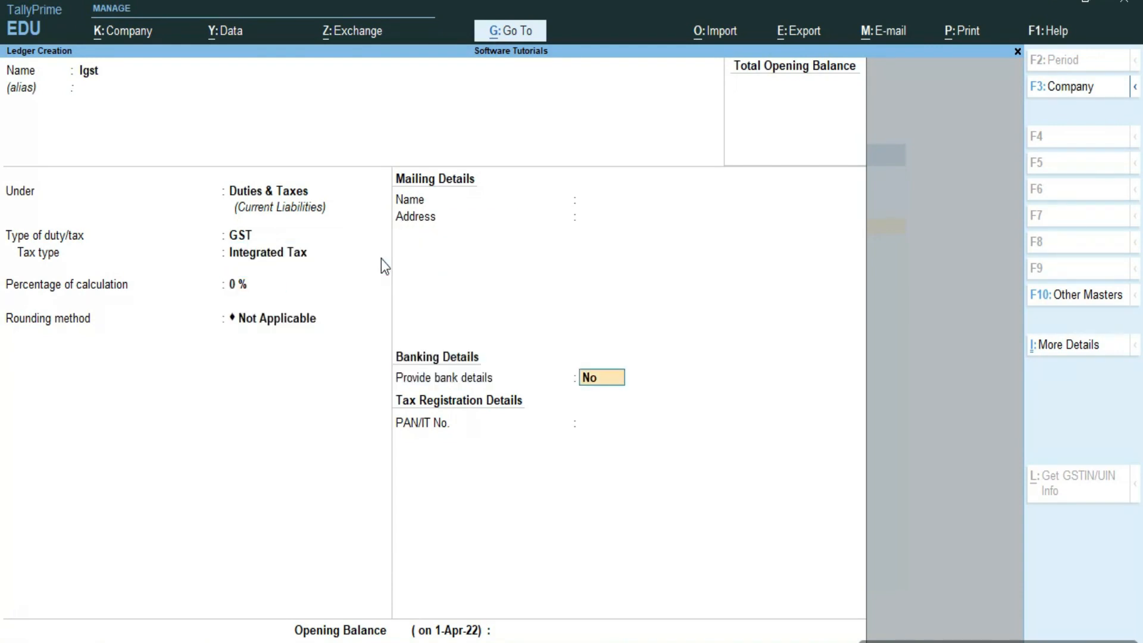
key(Return)
key(Return)
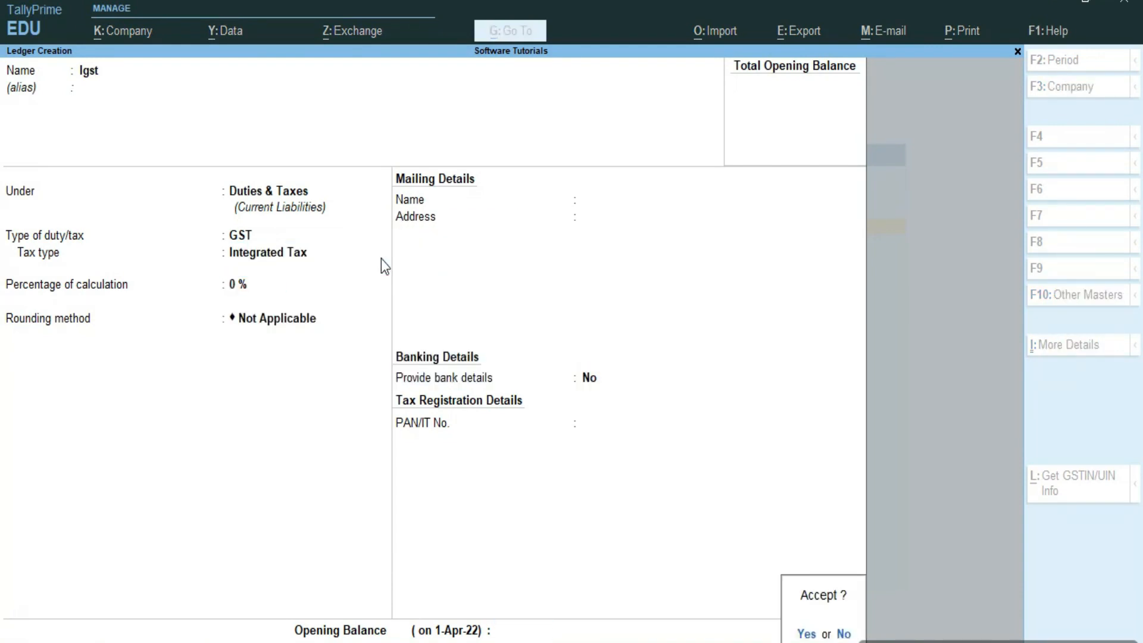
key(Return)
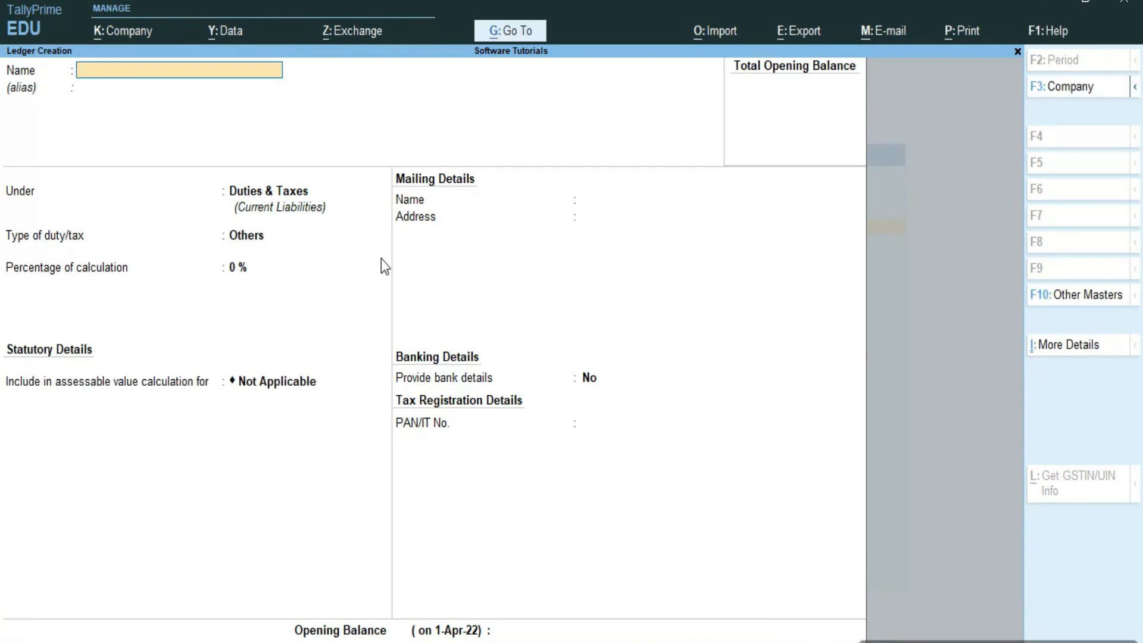
key(Escape)
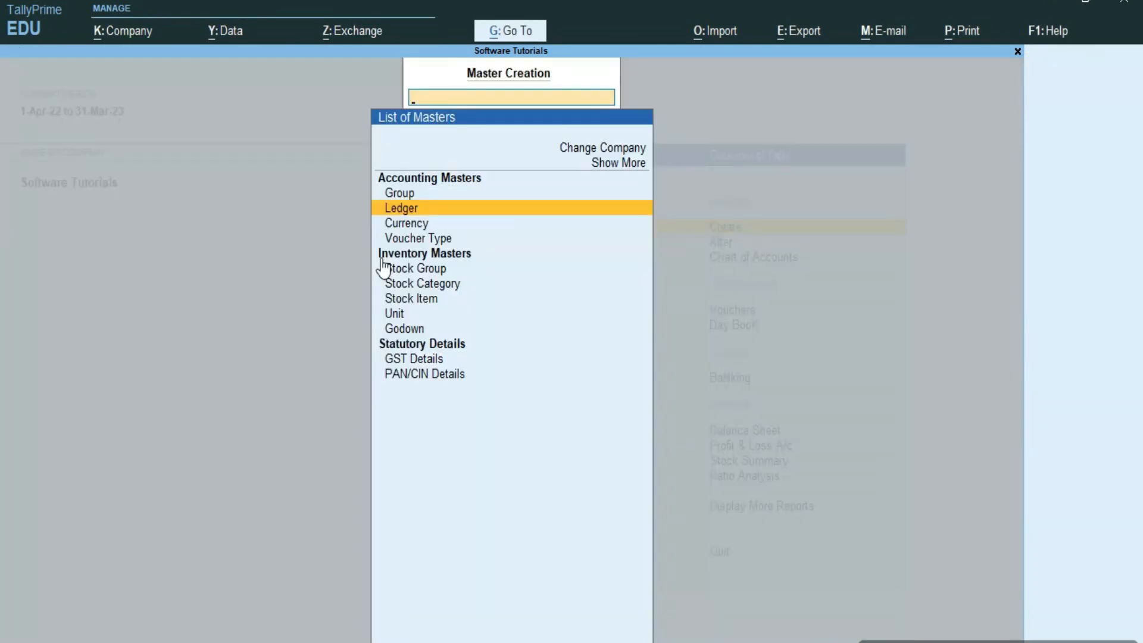
key(Escape)
Step: Review the company's ledgers in the alteration list, checking for the Cgst, Igst and Sgst entries, and return to the Gateway of Tally
key(Down)
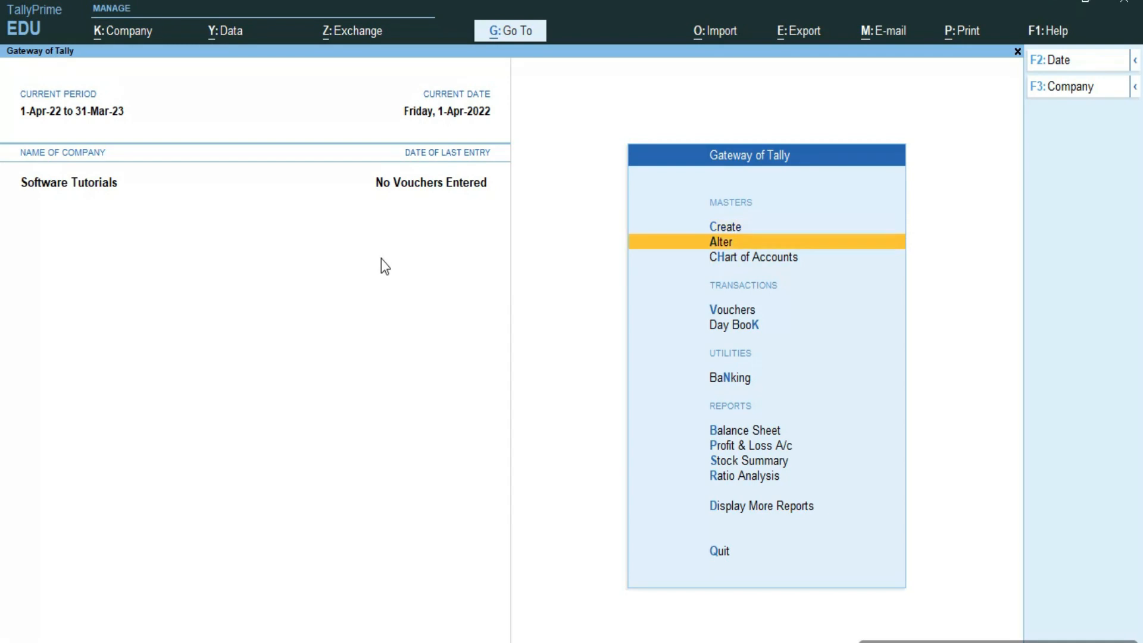
key(Return)
key(Down)
key(Return)
key(Down)
key(Down)
key(Down)
key(Down)
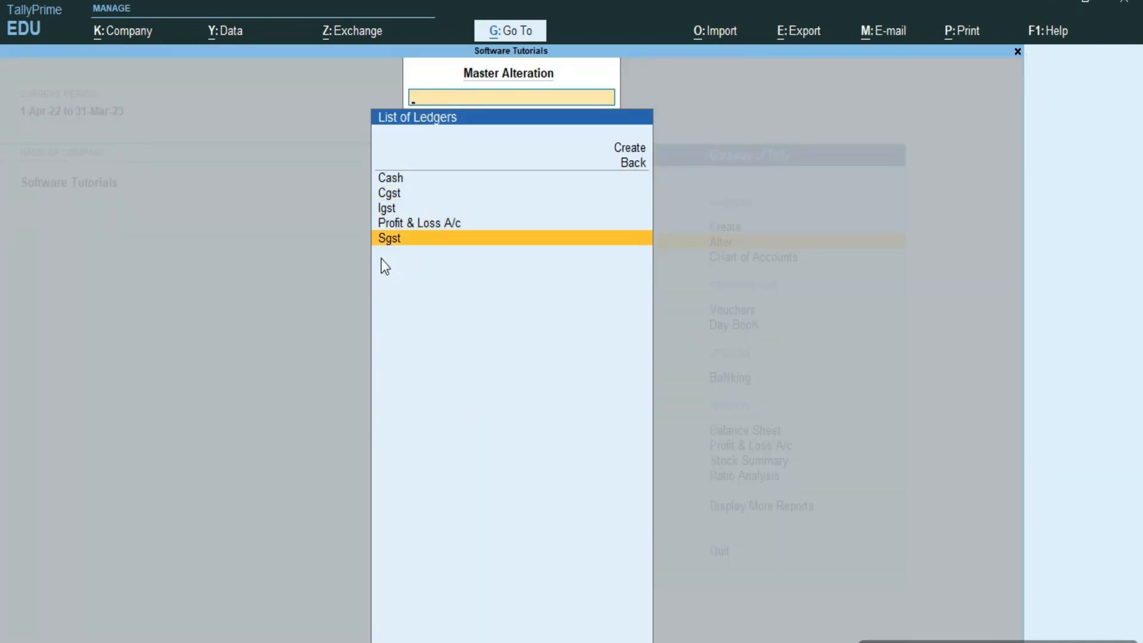
key(Up)
key(Up)
key(Up)
key(Up)
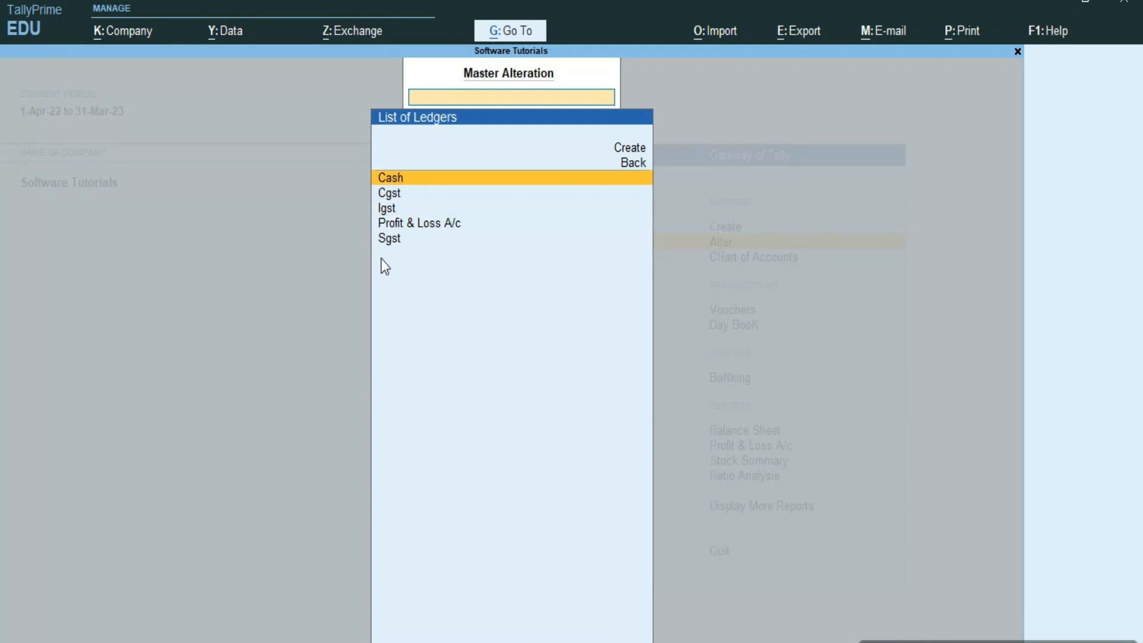
key(Down)
key(Down)
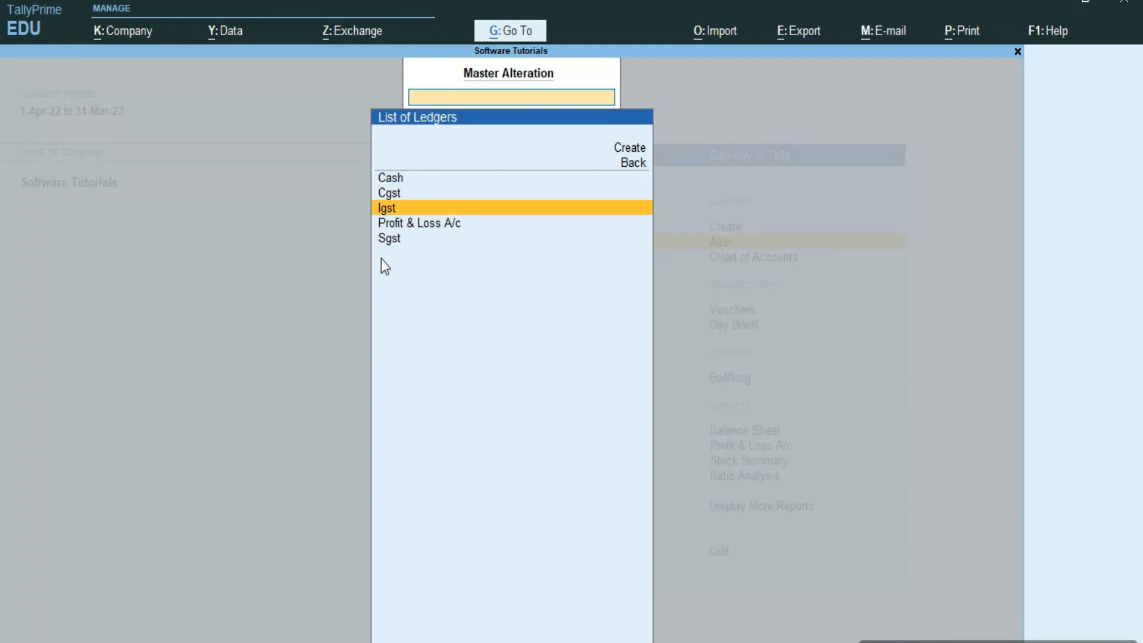
key(Down)
key(Down)
key(Up)
key(Up)
key(Up)
key(Down)
key(Down)
key(Escape)
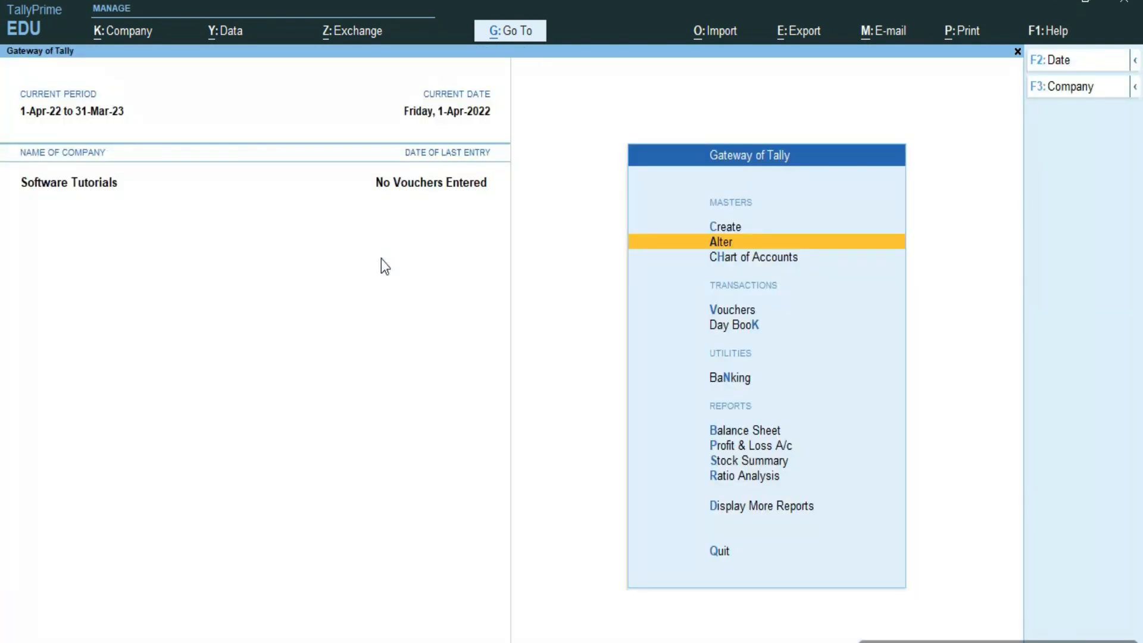
key(Down)
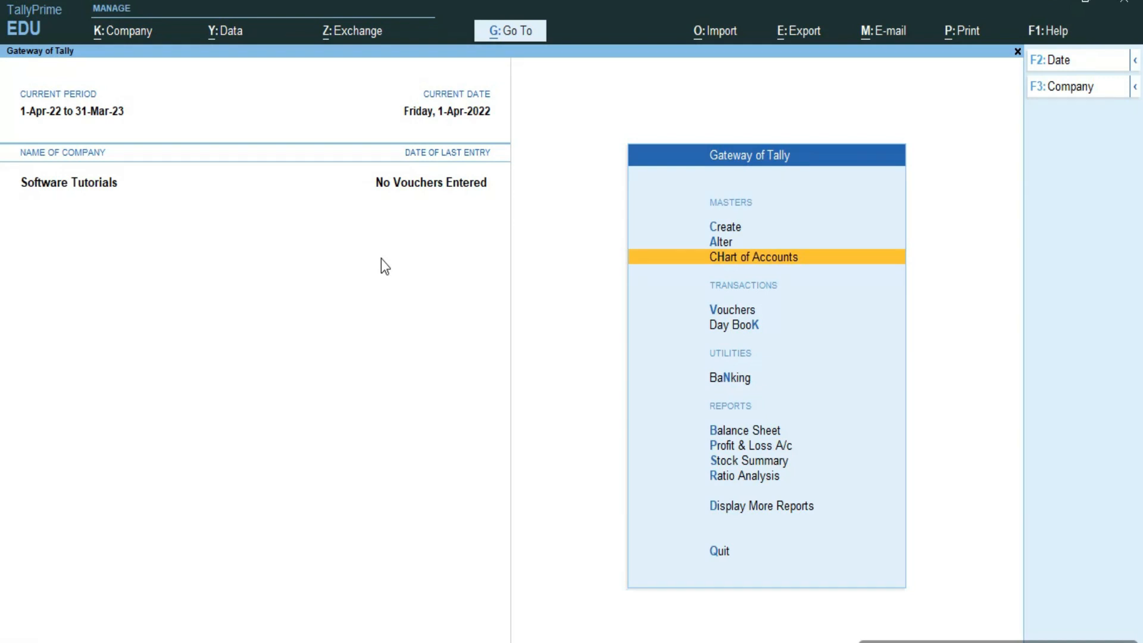